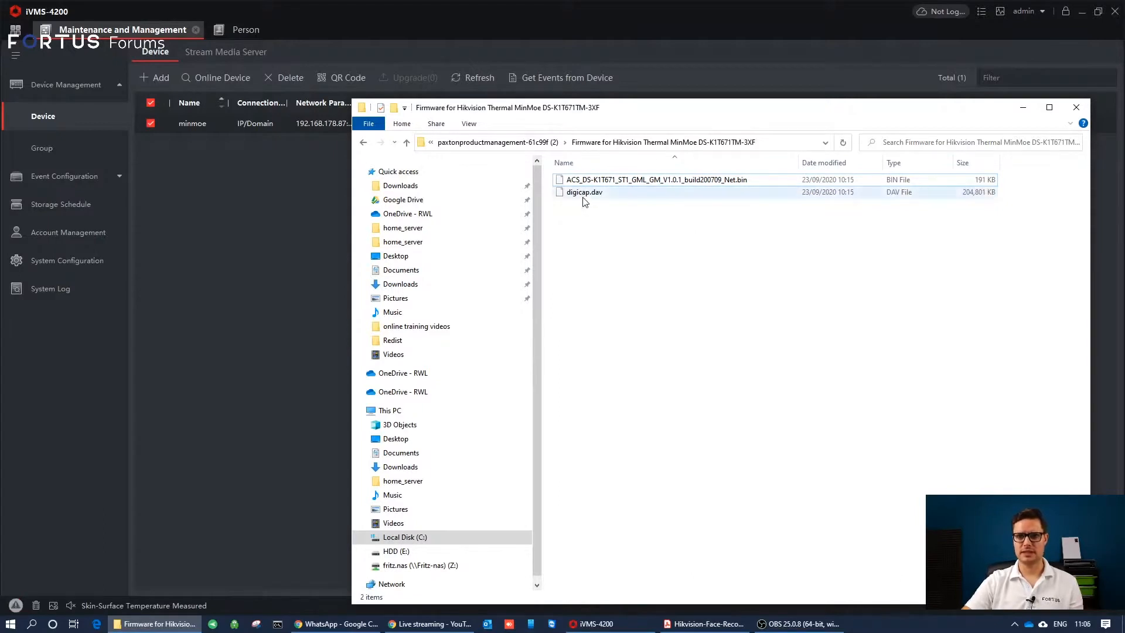
Step: Switch from the firmware folder to iVMS-4200 and show the System Maintenance settings of the minmoe device
{"action": "left_click", "coordinate": [584, 202]}
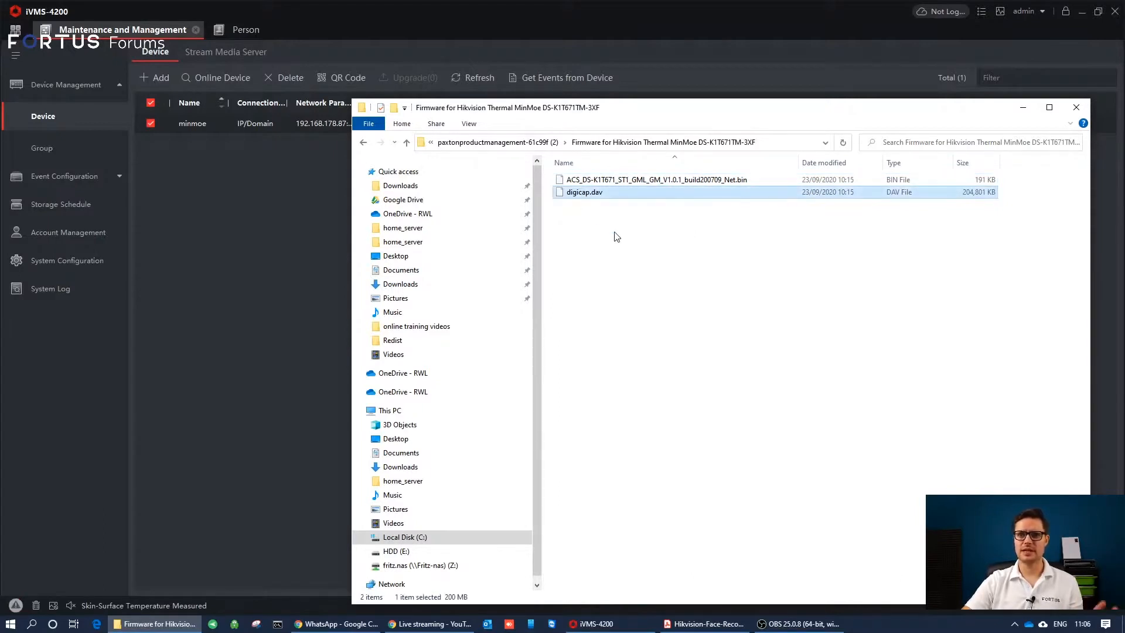
{"action": "left_click", "coordinate": [225, 176]}
{"action": "left_click", "coordinate": [790, 124]}
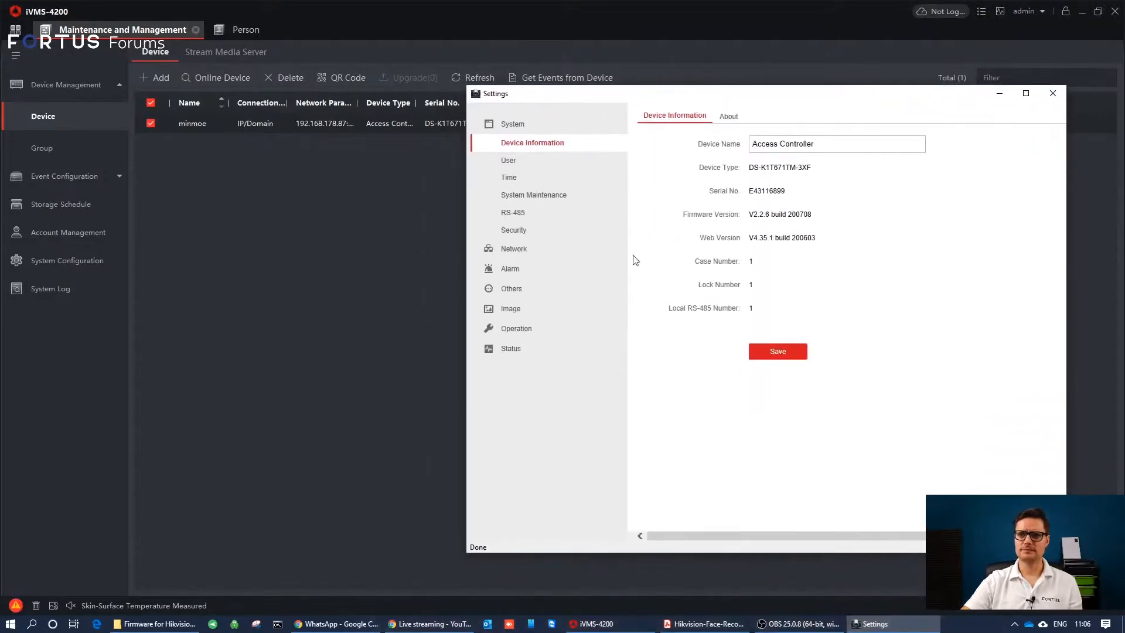
{"action": "left_click", "coordinate": [540, 196]}
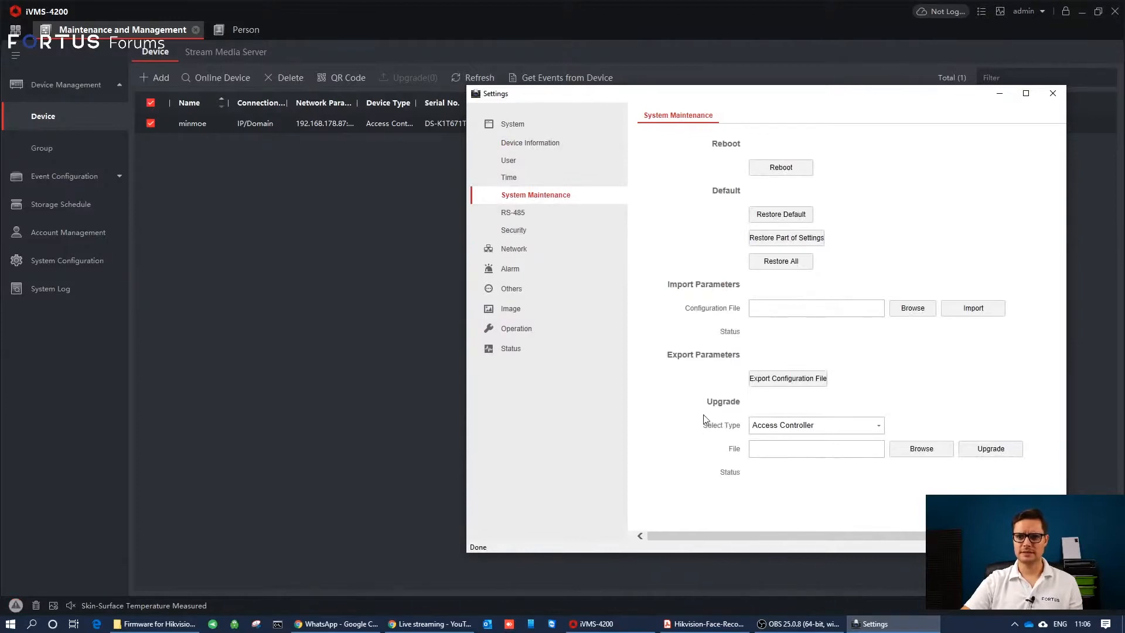
Step: Review the firmware upgrade types and browse for an Access Controller upgrade file without choosing one
{"action": "left_click", "coordinate": [850, 431]}
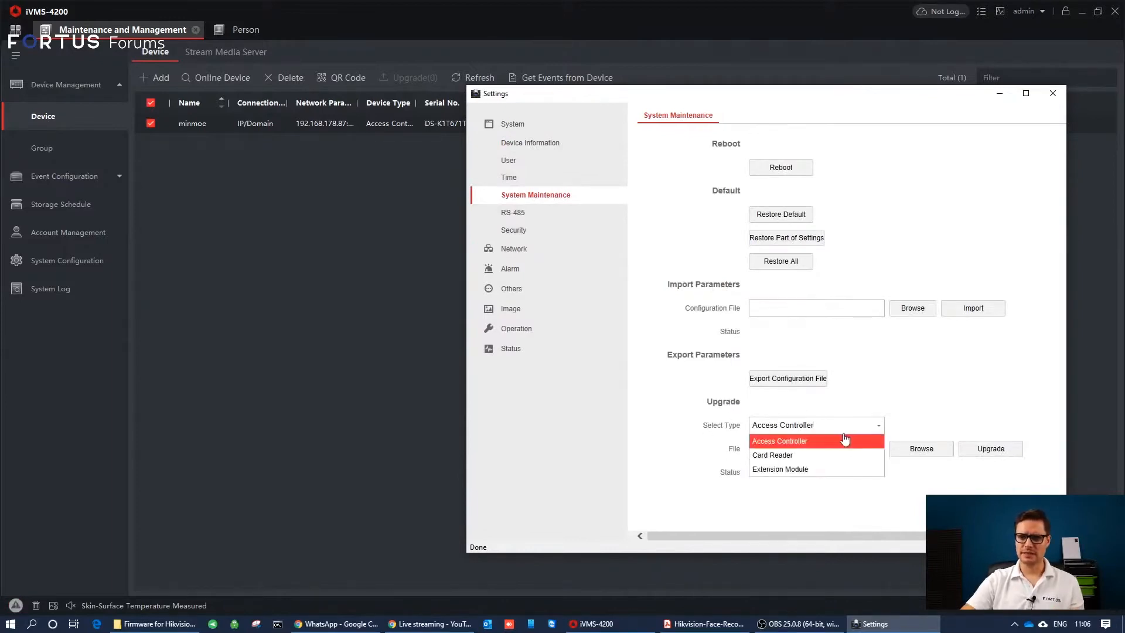
{"action": "left_click", "coordinate": [978, 384]}
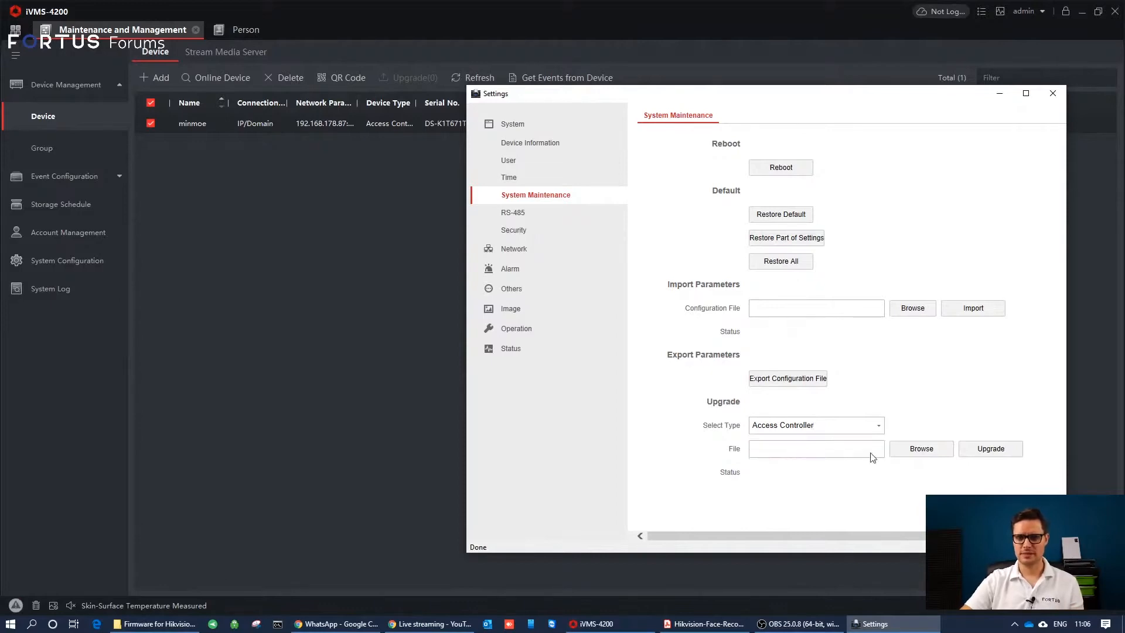
{"action": "left_click", "coordinate": [909, 449]}
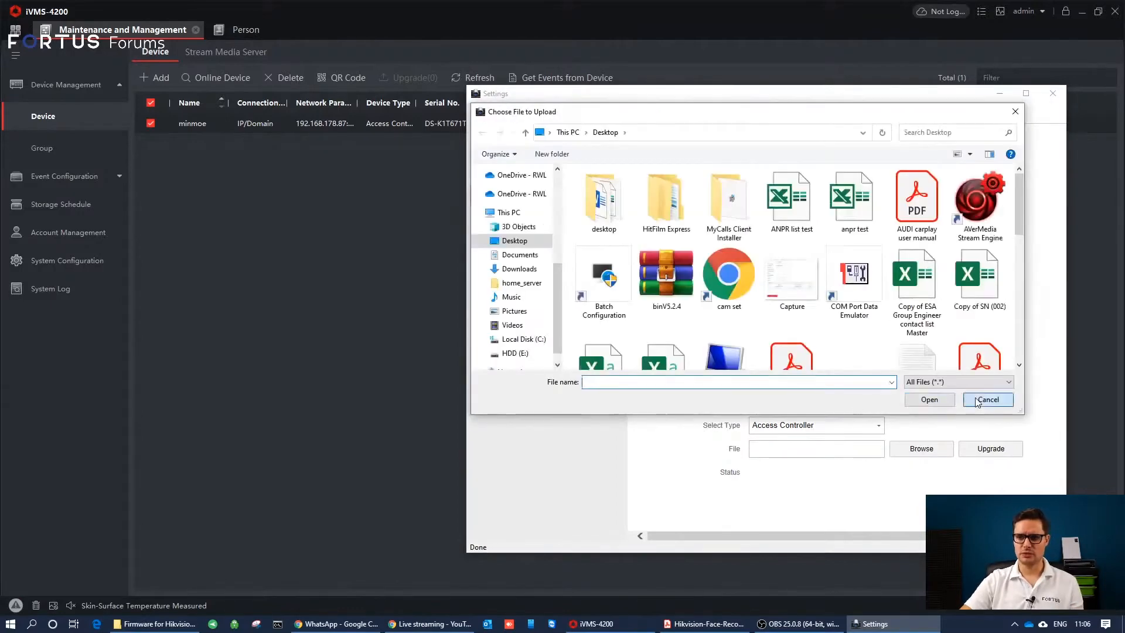
{"action": "left_click", "coordinate": [968, 401]}
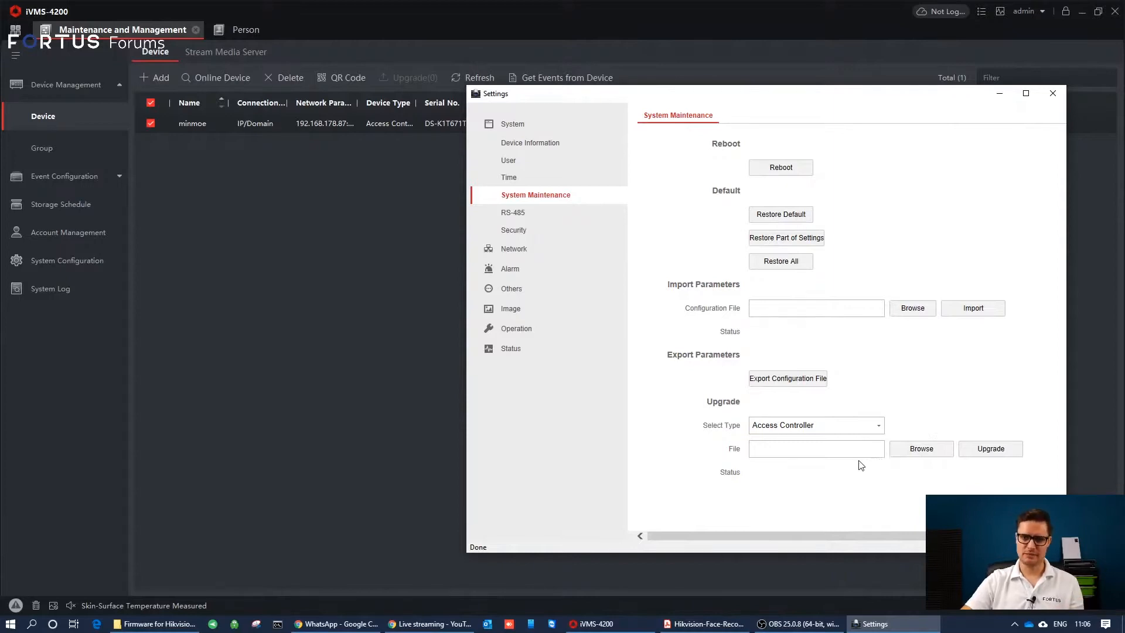
Step: Set the upgrade type to Card Reader, and check the MinMoe firmware files in their folder before closing it
{"action": "left_click", "coordinate": [855, 426]}
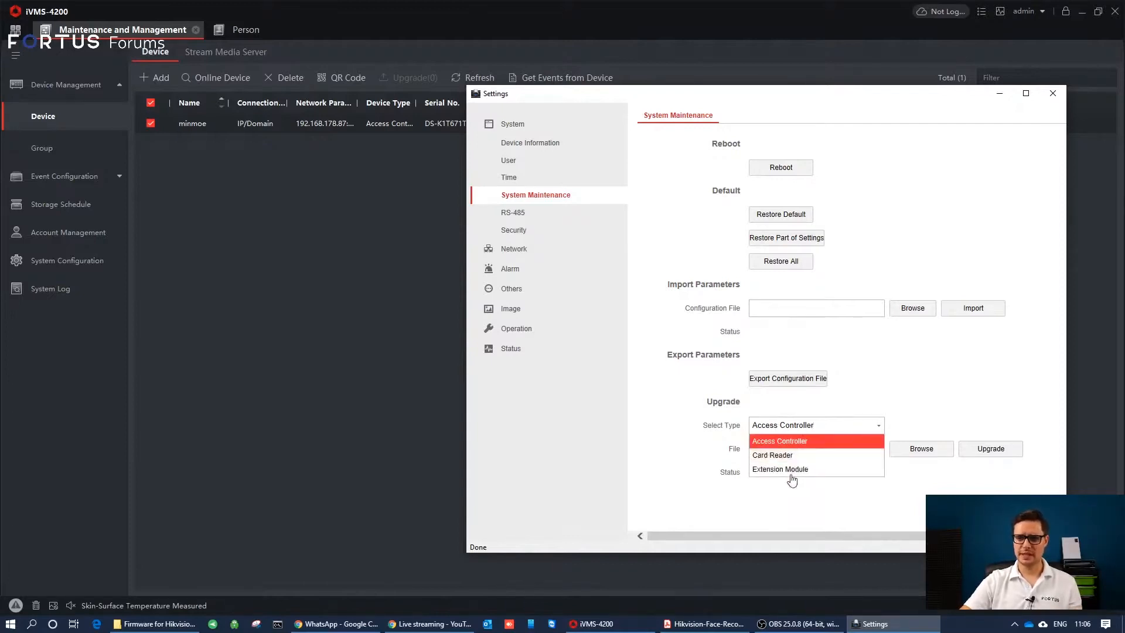
{"action": "left_click", "coordinate": [792, 456]}
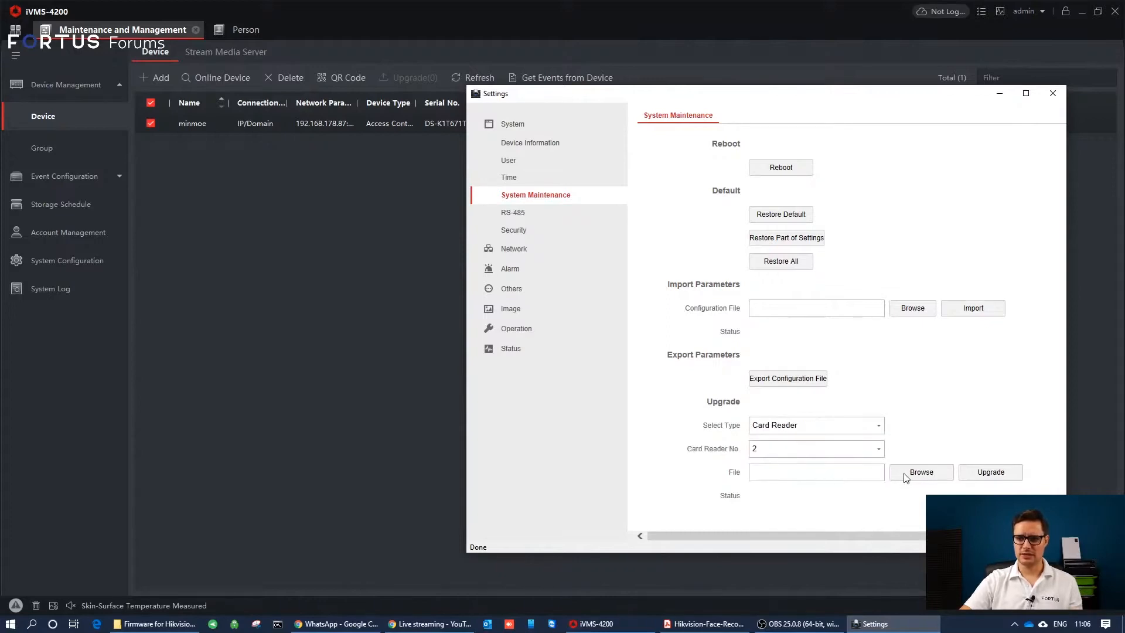
{"action": "left_click", "coordinate": [164, 624]}
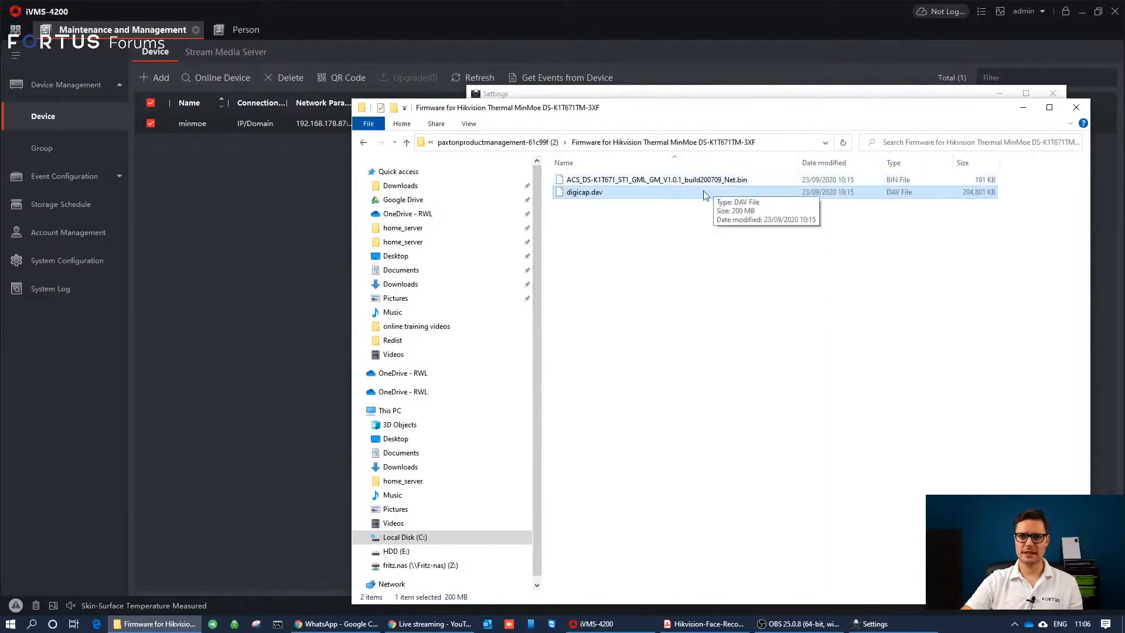
{"action": "left_click", "coordinate": [1076, 108]}
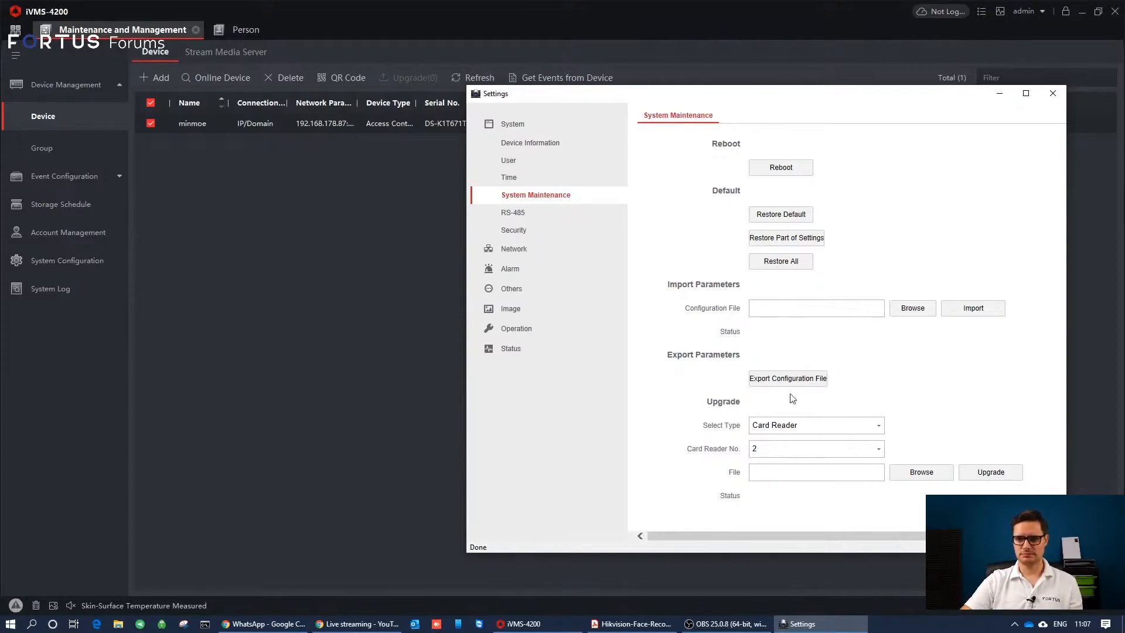
Step: Switch the upgrade type to Access Controller and back to Card Reader to compare their upgrade options
{"action": "left_click", "coordinate": [806, 428]}
{"action": "left_click", "coordinate": [786, 445]}
{"action": "left_click", "coordinate": [801, 427]}
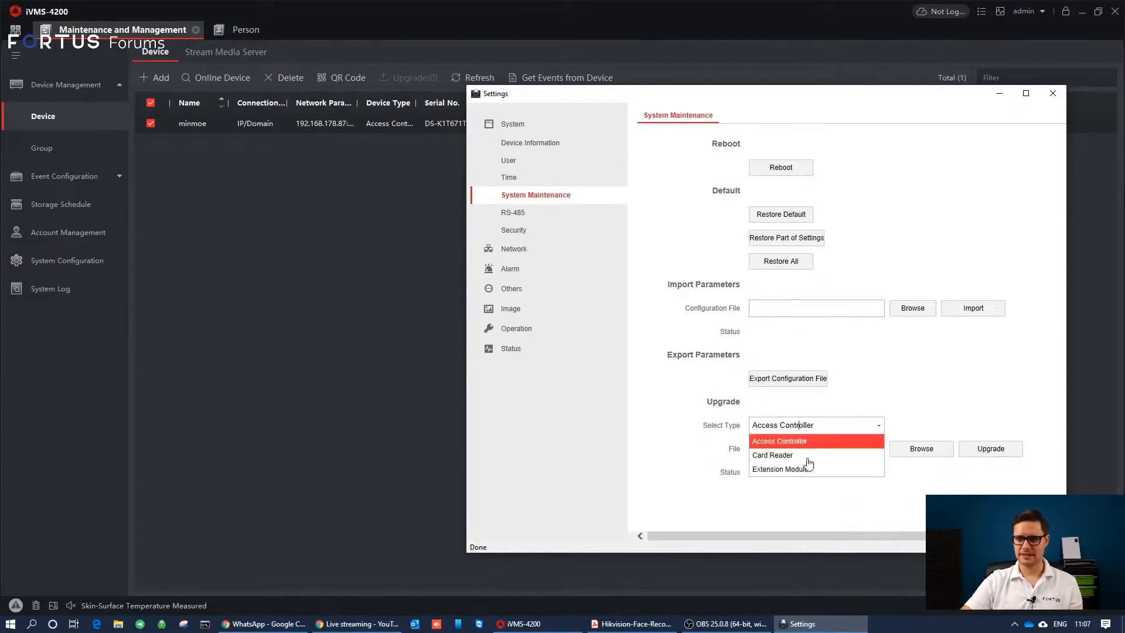
{"action": "left_click", "coordinate": [810, 455]}
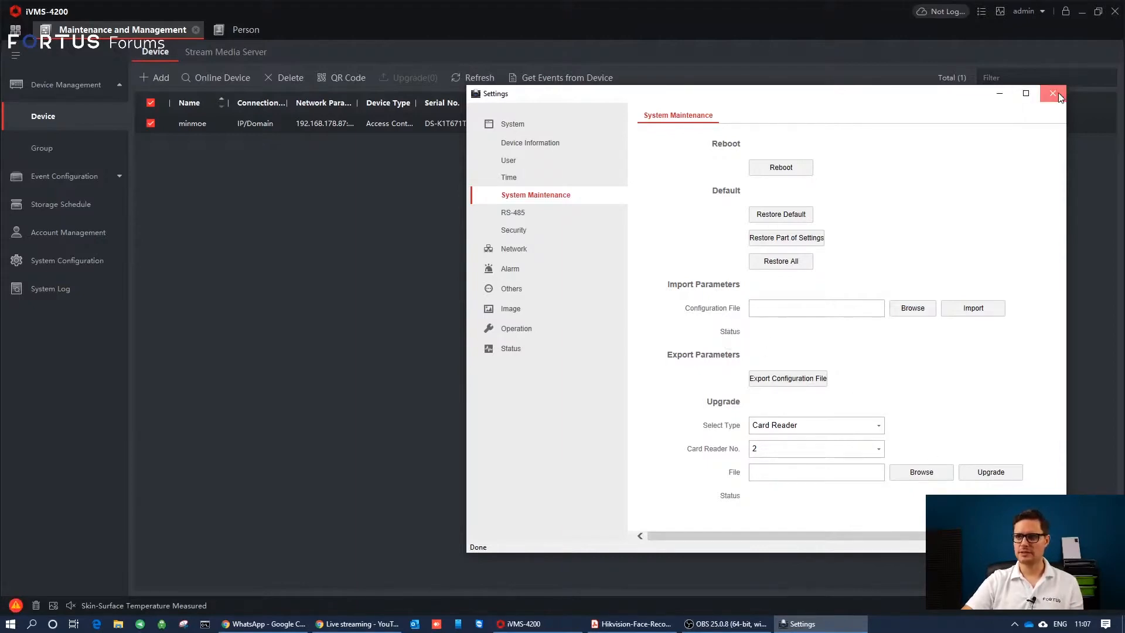
Step: Show the Access Control Parameters and examine the over-temperature alarm threshold and its allowed range
{"action": "left_click", "coordinate": [582, 289]}
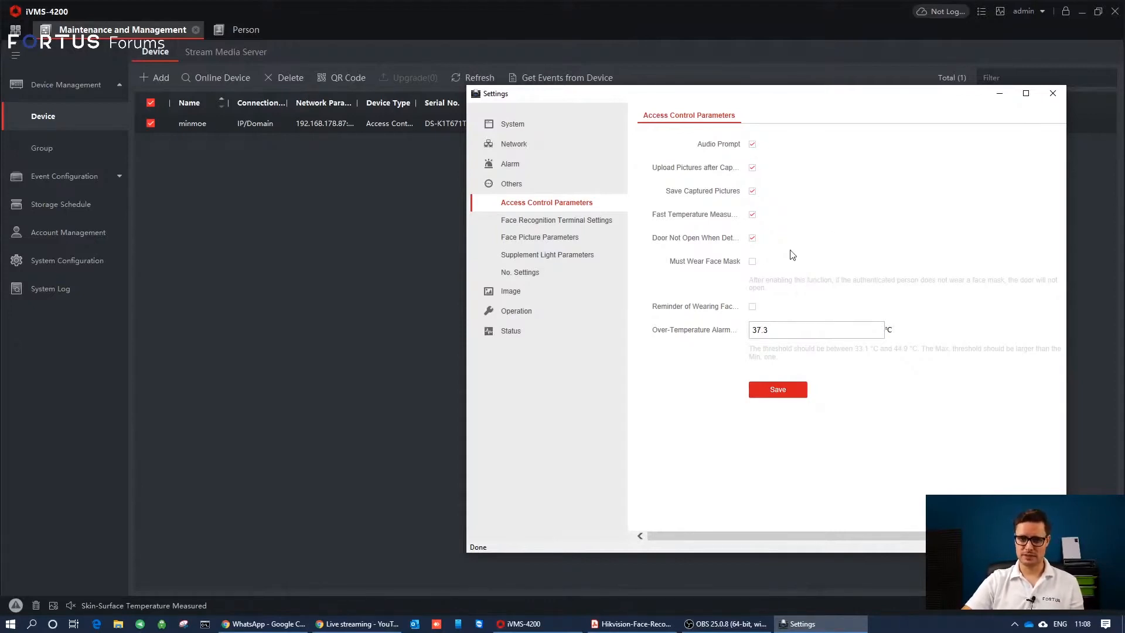
{"action": "left_click_drag", "start_coordinate": [789, 333], "coordinate": [748, 334]}
{"action": "left_click", "coordinate": [779, 334]}
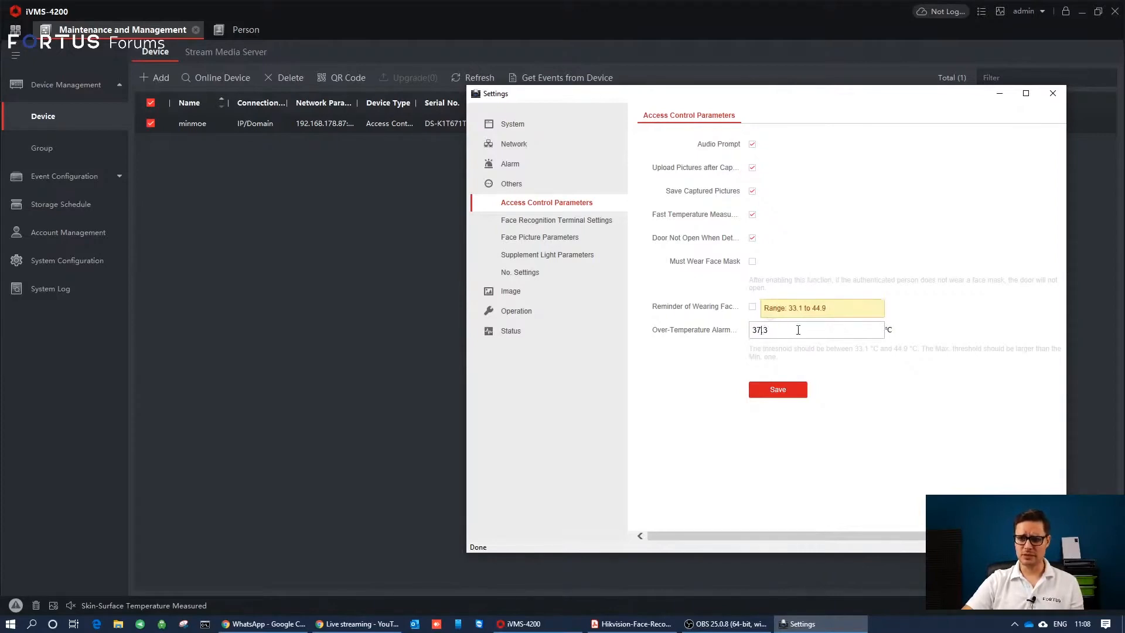
{"action": "left_click", "coordinate": [859, 425]}
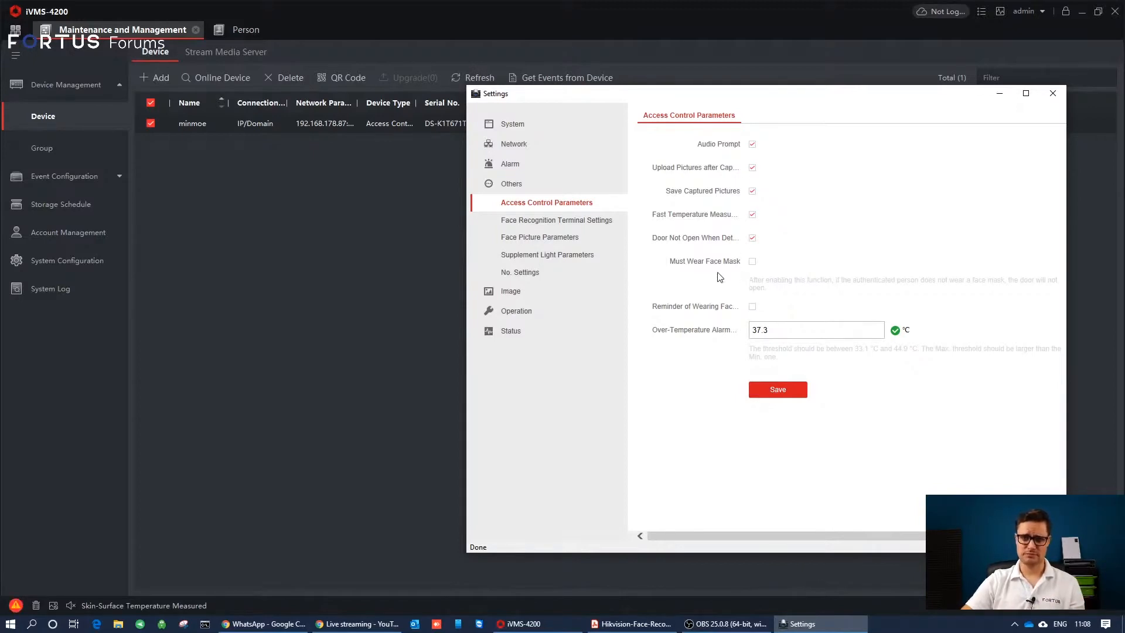
{"action": "left_click", "coordinate": [778, 336]}
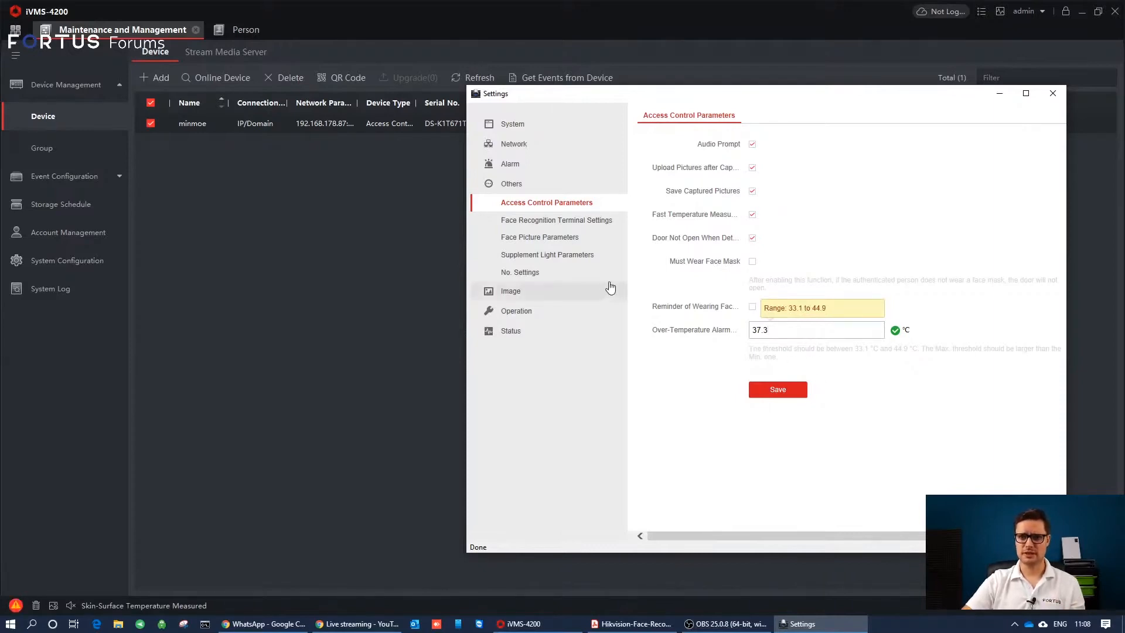
Step: Look through the face picture, supplement light, number and device information settings, and close the device settings
{"action": "left_click", "coordinate": [560, 240]}
{"action": "left_click", "coordinate": [547, 254]}
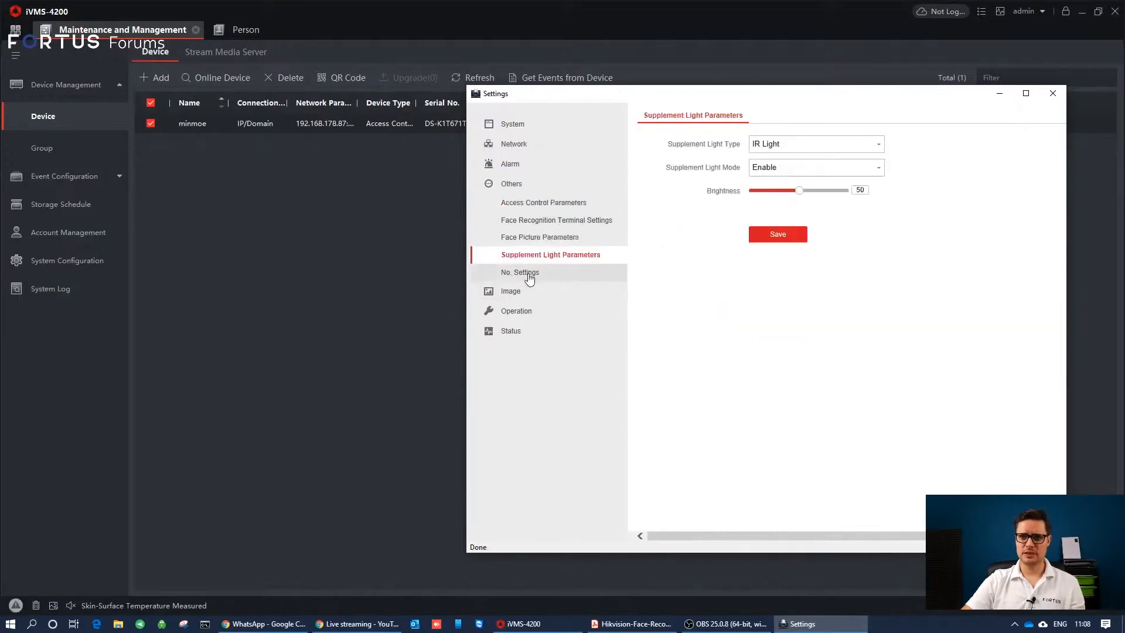
{"action": "left_click", "coordinate": [529, 278]}
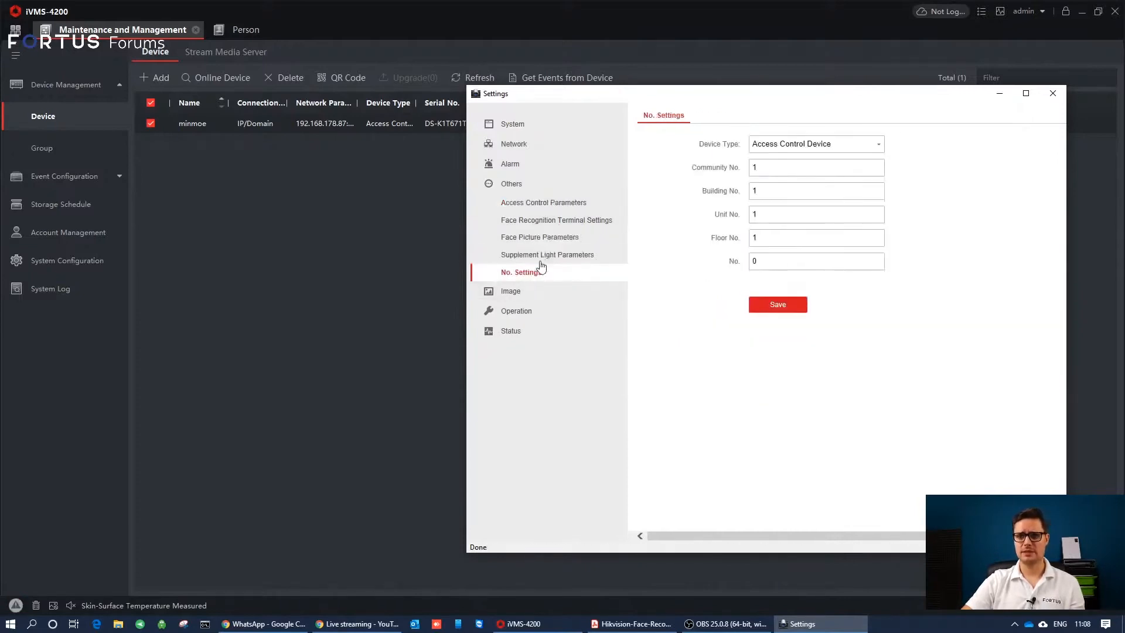
{"action": "left_click", "coordinate": [526, 144]}
{"action": "left_click", "coordinate": [527, 126]}
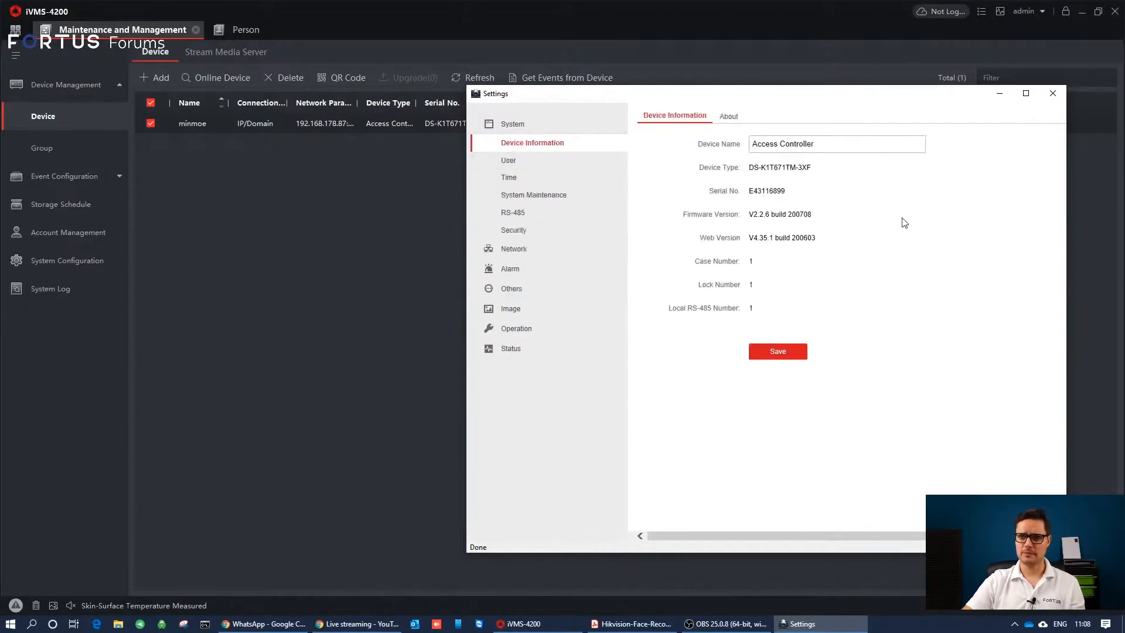
{"action": "left_click", "coordinate": [1052, 93]}
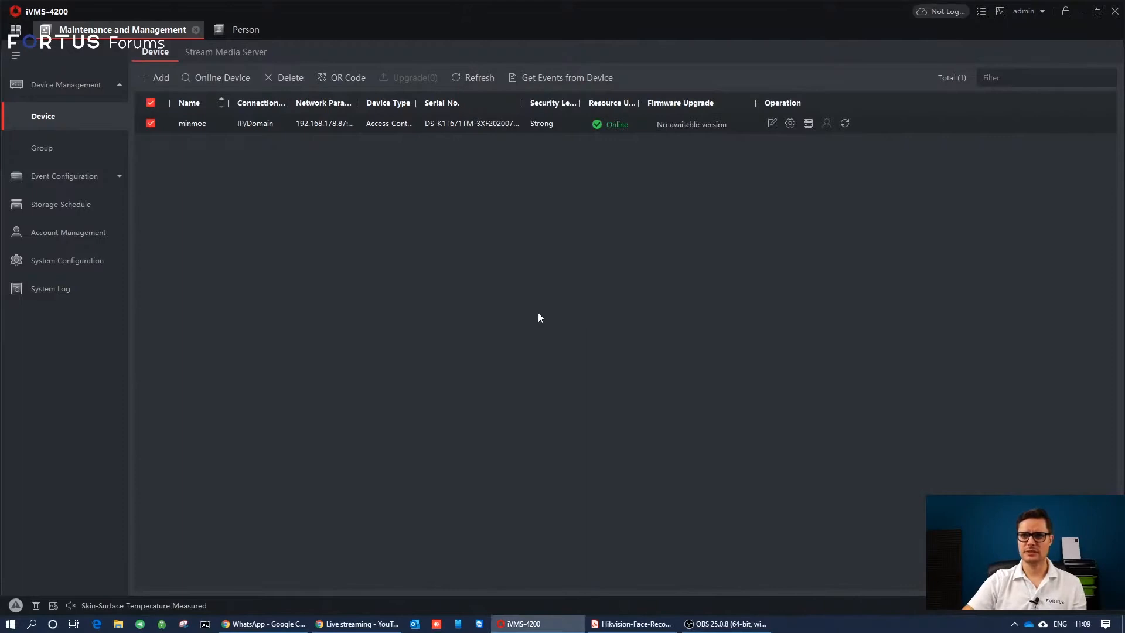
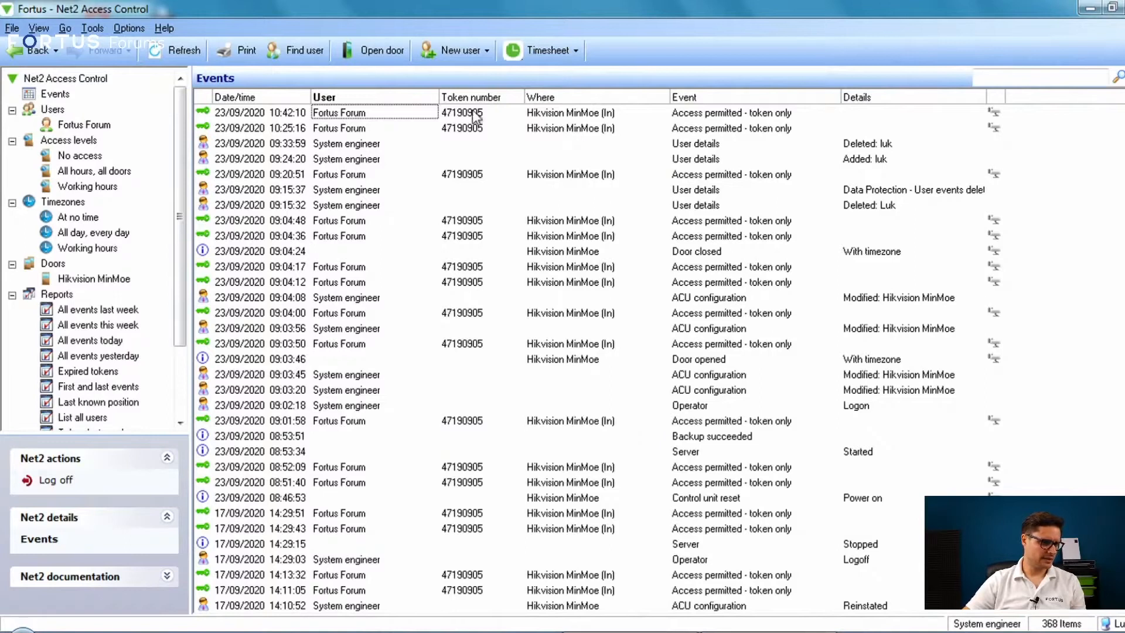
{"action": "left_click", "coordinate": [260, 128]}
{"action": "left_click", "coordinate": [299, 189]}
{"action": "left_click_drag", "start_coordinate": [299, 234], "coordinate": [300, 250]}
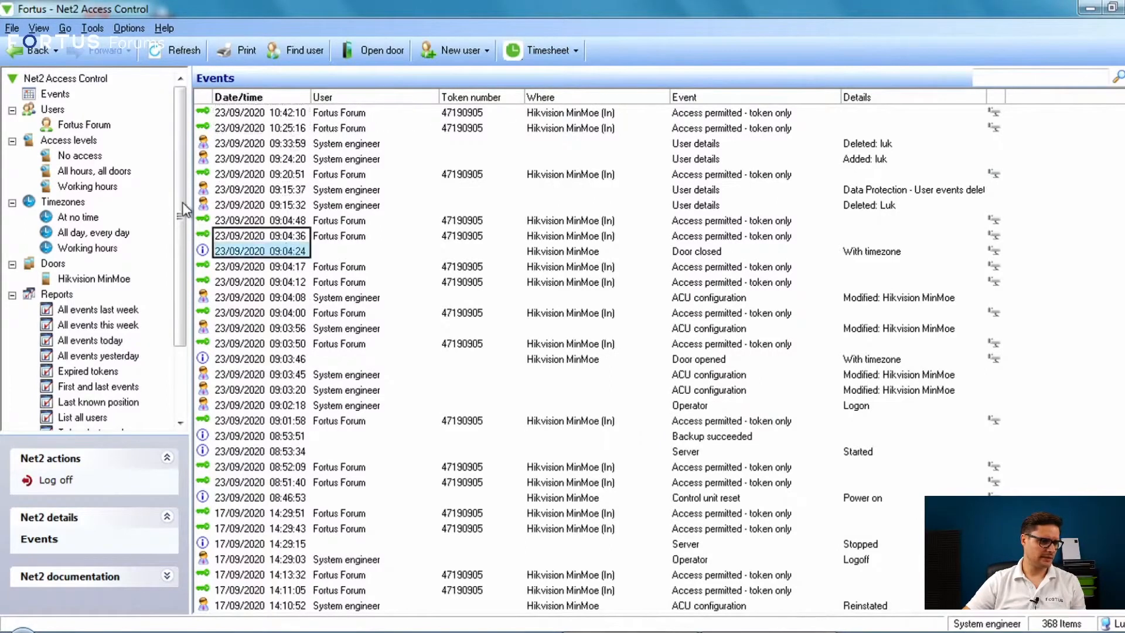
Step: Switch to the Net2 Server Configuration Utility and show its Wiegand configuration
{"action": "left_click", "coordinate": [767, 630]}
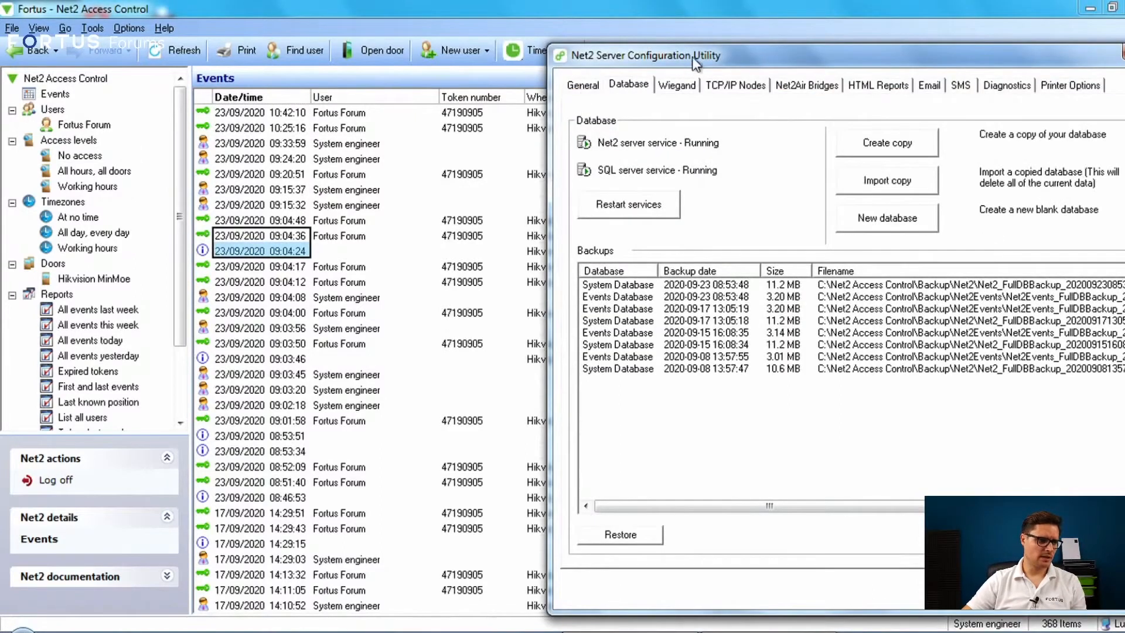
{"action": "left_click_drag", "start_coordinate": [794, 64], "coordinate": [665, 63]}
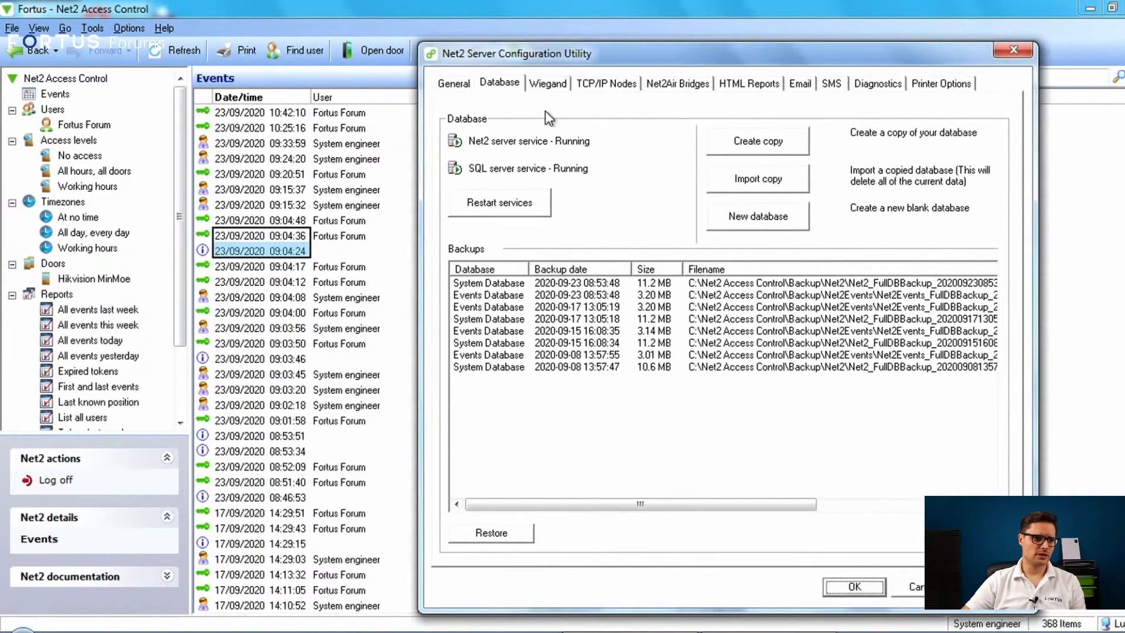
{"action": "left_click", "coordinate": [564, 83]}
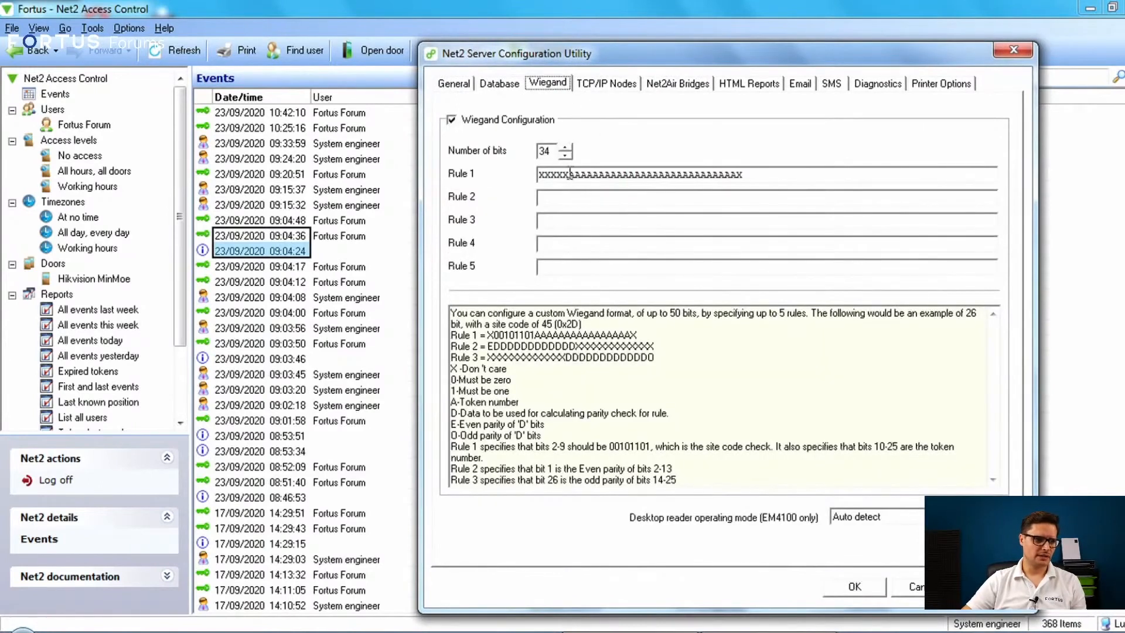
Step: Examine the bit count and the token-number pattern of Wiegand Rule 1, and close the configuration utility
{"action": "left_click", "coordinate": [552, 174]}
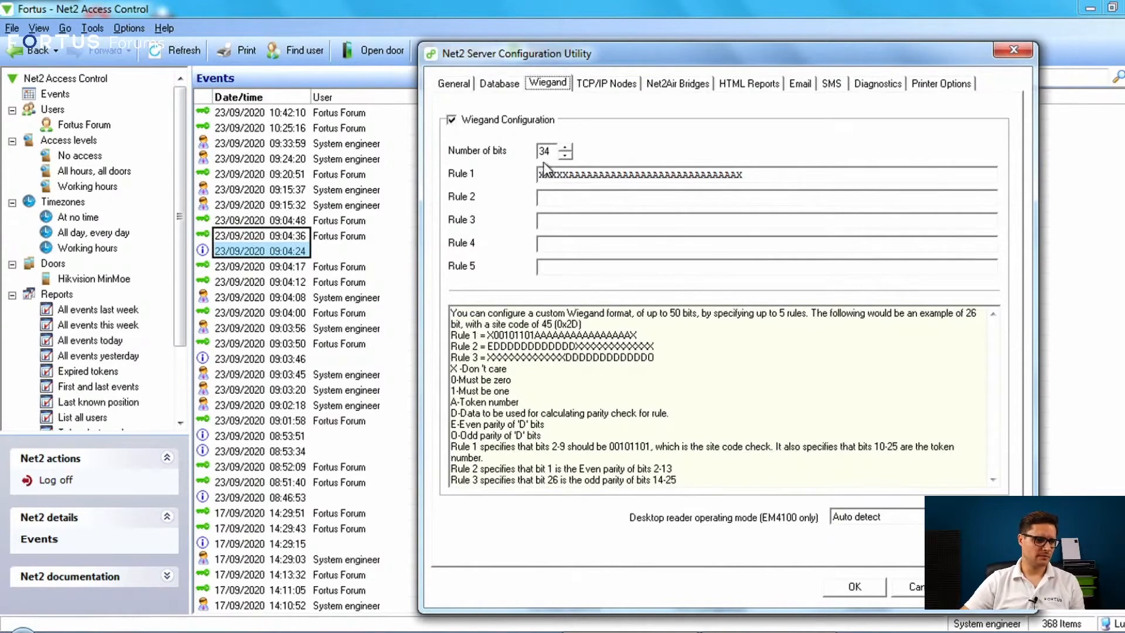
{"action": "double_click", "coordinate": [583, 174]}
{"action": "left_click", "coordinate": [638, 196]}
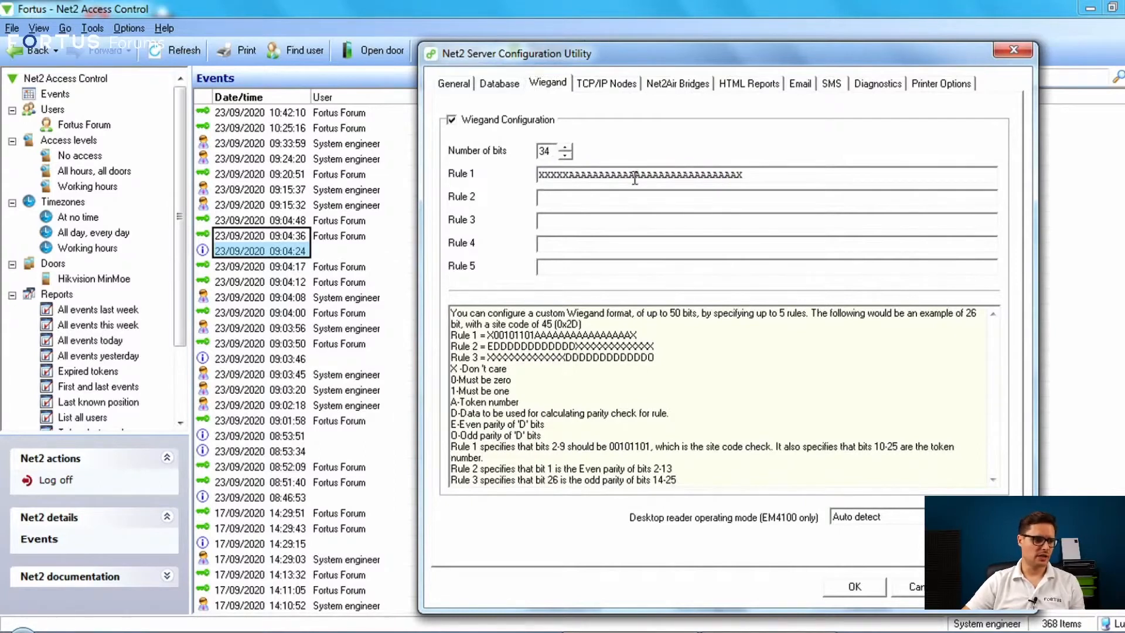
{"action": "left_click_drag", "start_coordinate": [570, 176], "coordinate": [739, 176]}
{"action": "left_click", "coordinate": [544, 176]}
{"action": "left_click", "coordinate": [571, 176]}
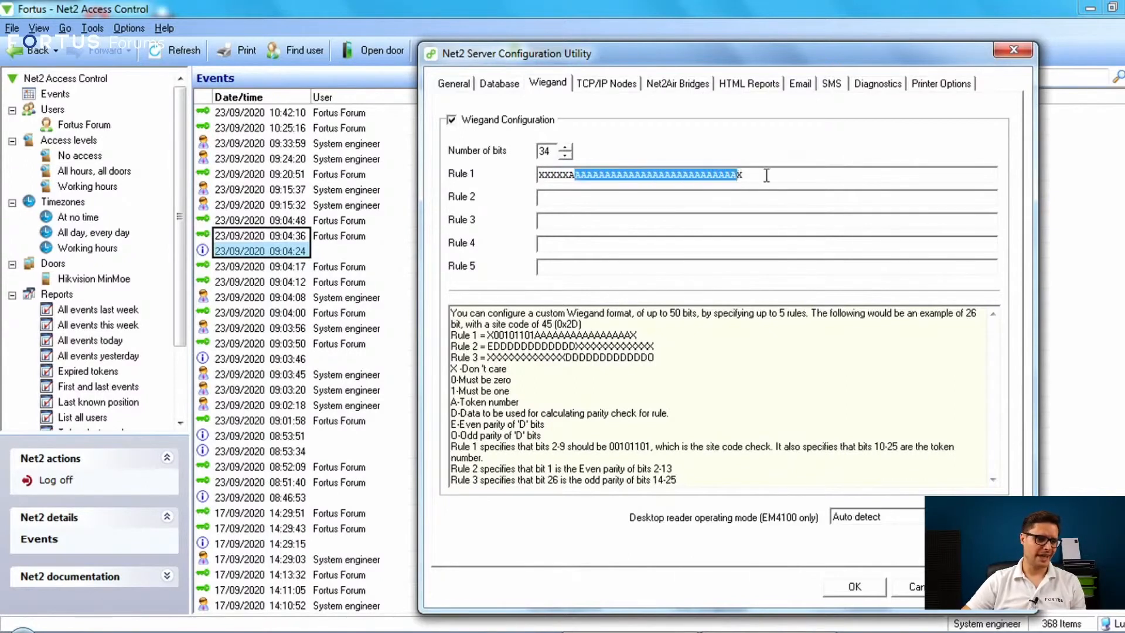
{"action": "left_click", "coordinate": [764, 174]}
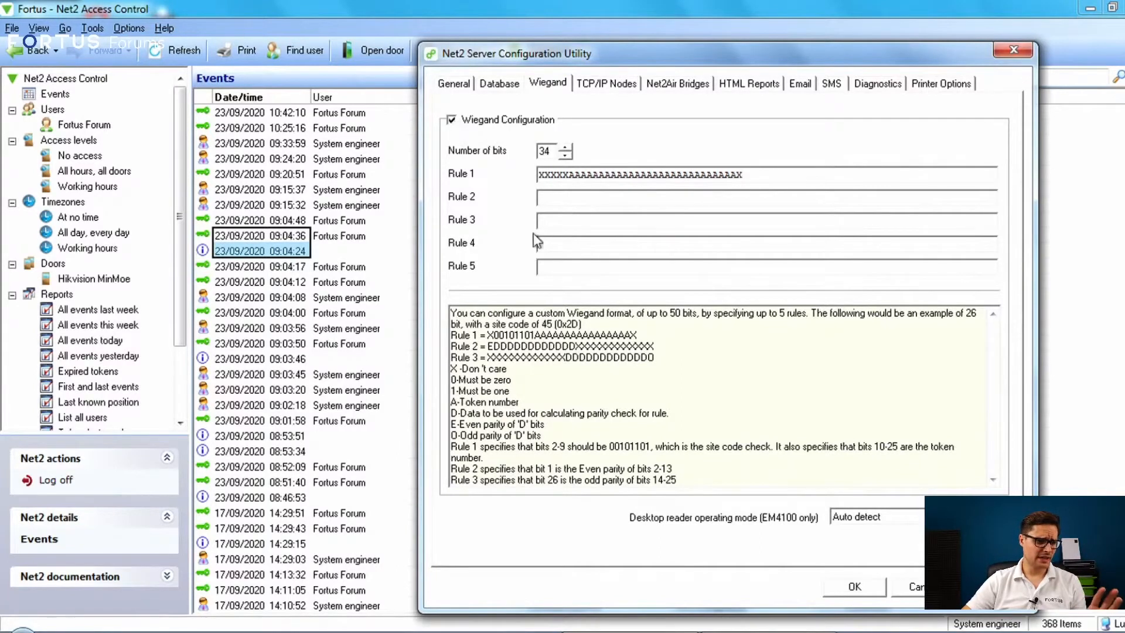
{"action": "left_click", "coordinate": [871, 585]}
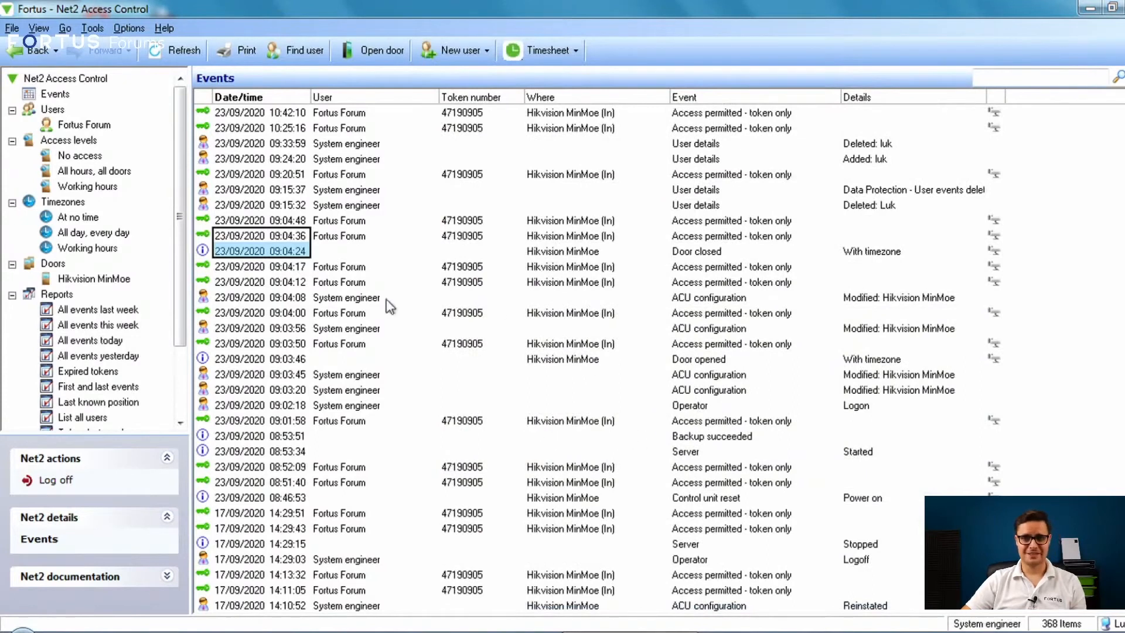
Step: Open the Hikvision MinMoe door in Net2 Access Control and review its door name, group and open time
{"action": "left_click", "coordinate": [244, 268]}
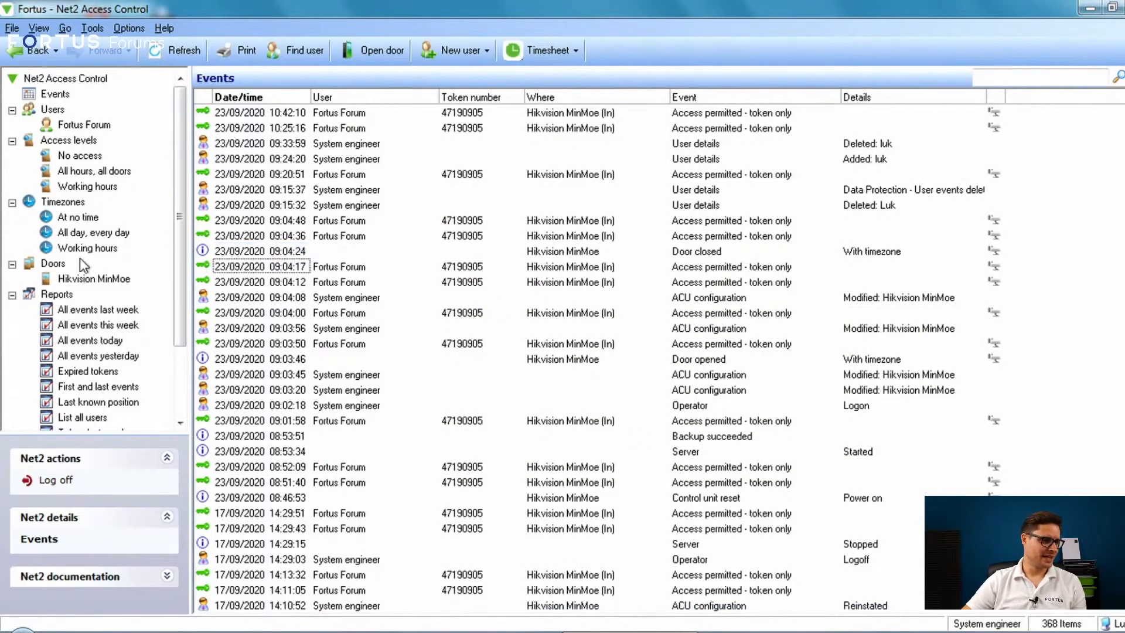
{"action": "left_click", "coordinate": [92, 279]}
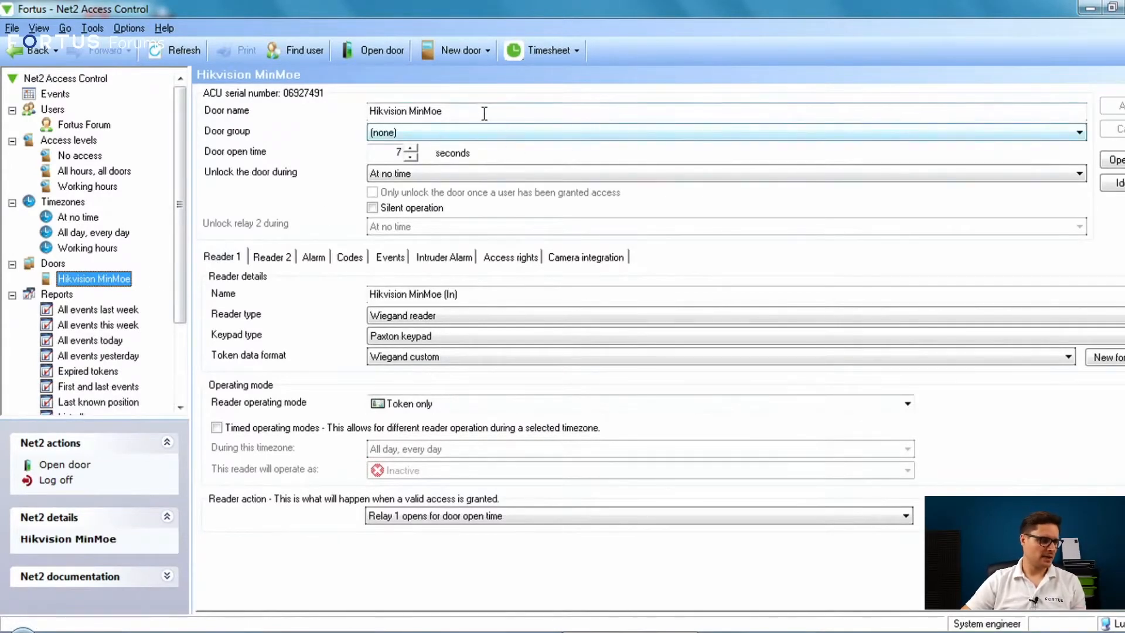
{"action": "left_click", "coordinate": [463, 111]}
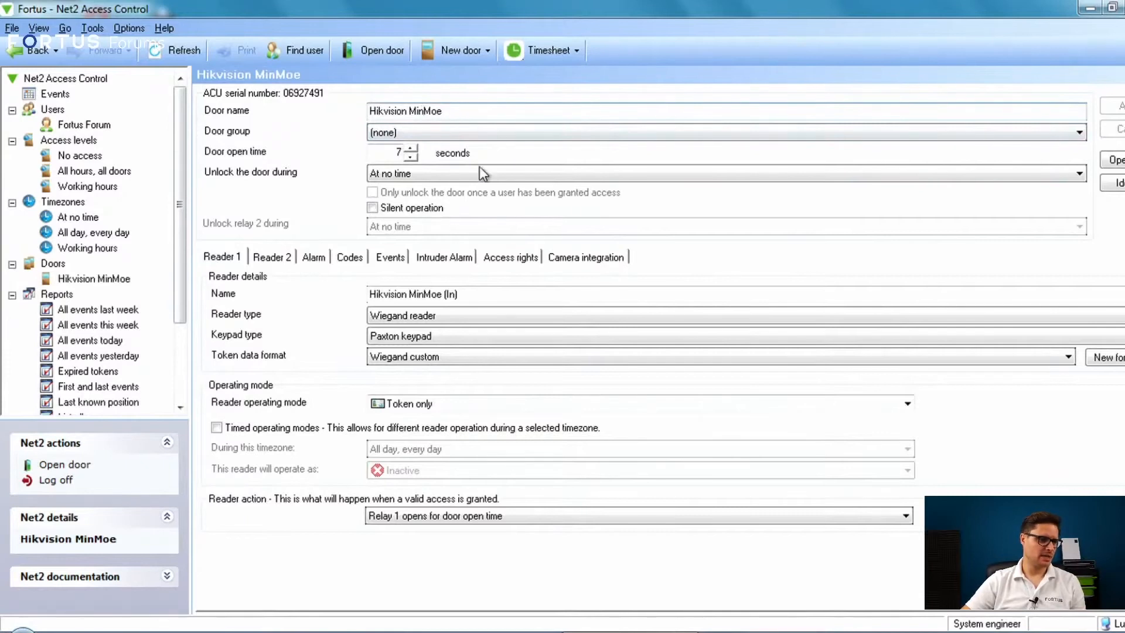
{"action": "left_click", "coordinate": [452, 135]}
{"action": "left_click", "coordinate": [318, 159]}
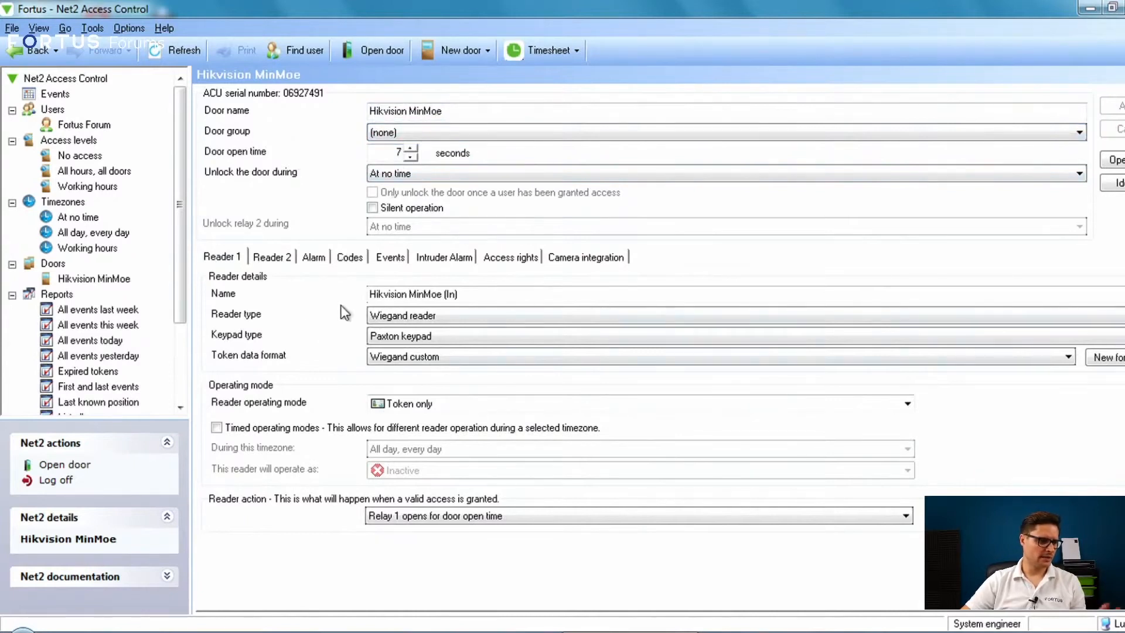
Step: Review the reader type, keypad type and token data format options of Reader 1 on the Hikvision MinMoe door
{"action": "left_click", "coordinate": [455, 317]}
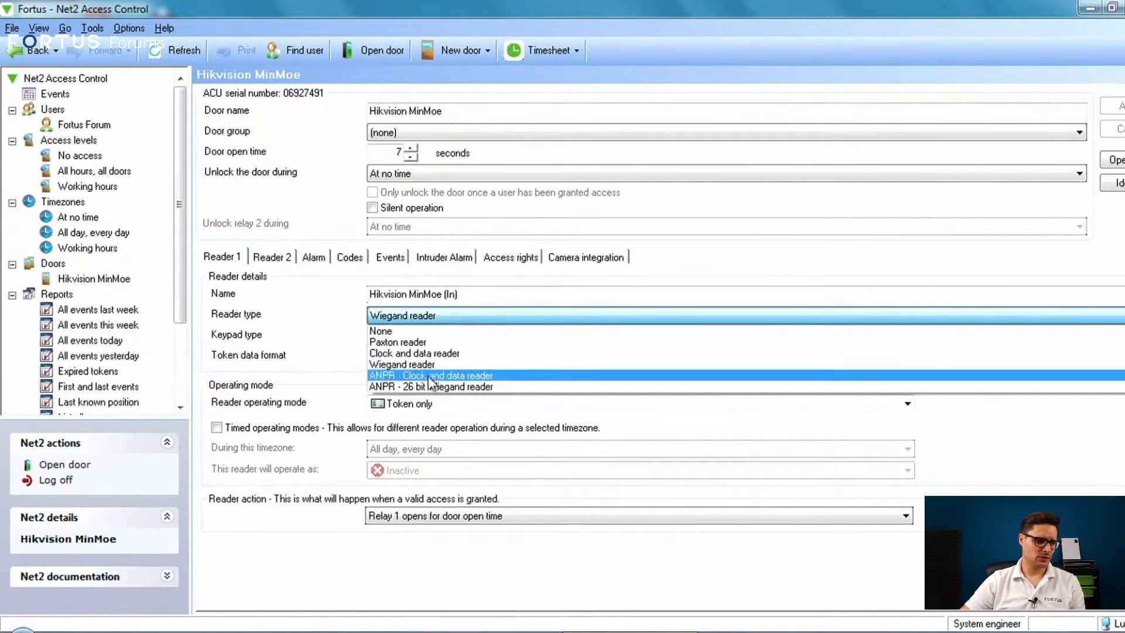
{"action": "left_click", "coordinate": [326, 355]}
{"action": "left_click", "coordinate": [439, 338]}
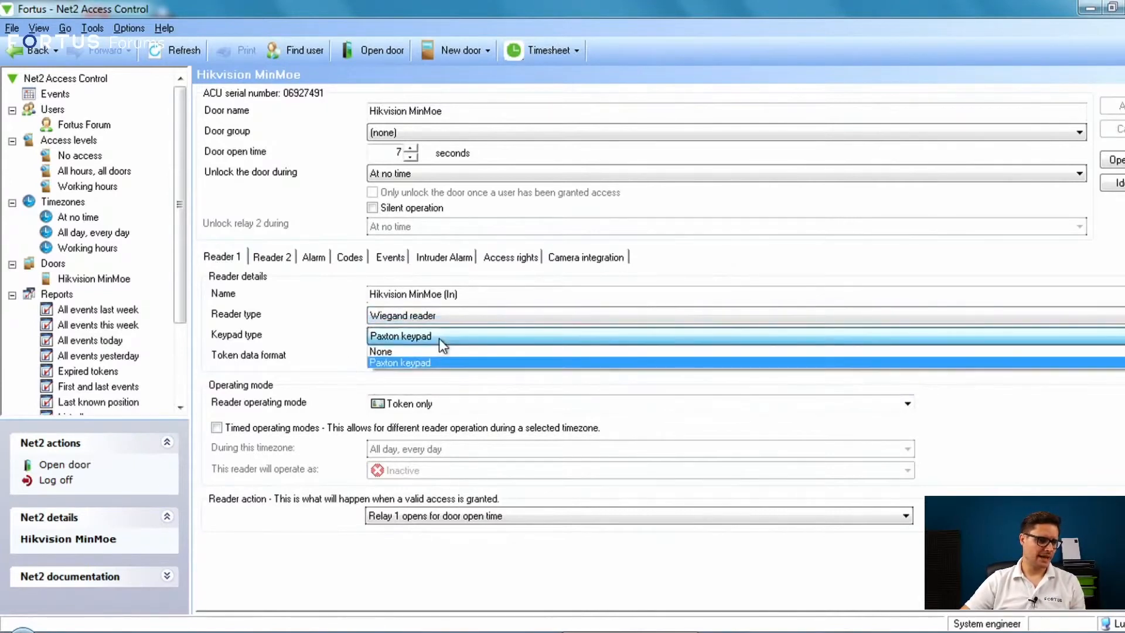
{"action": "left_click", "coordinate": [246, 317]}
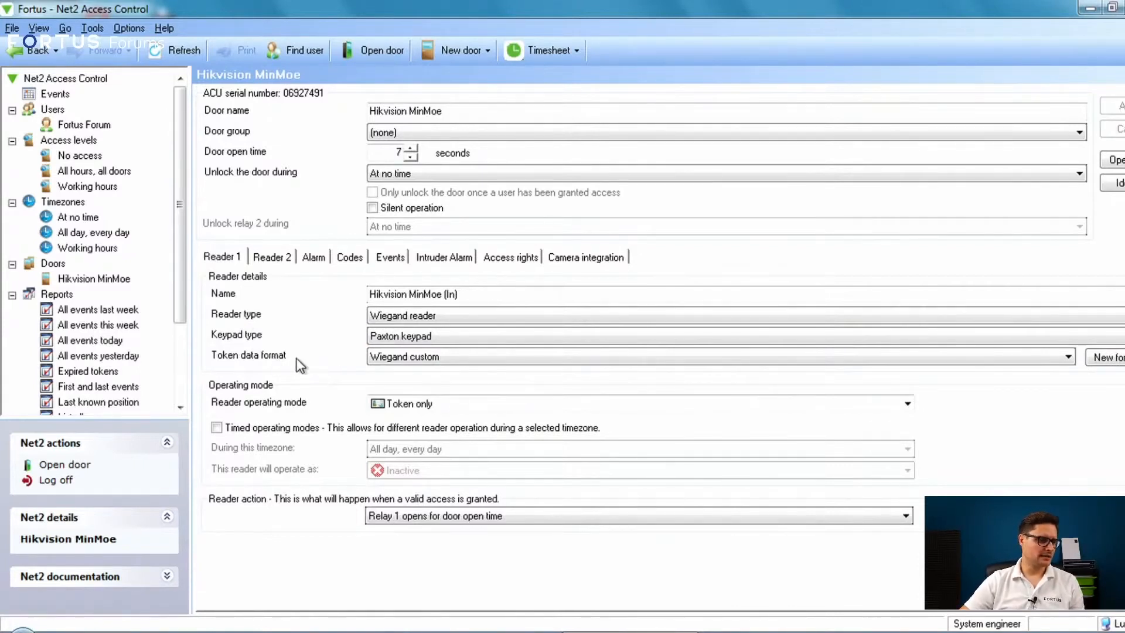
{"action": "left_click", "coordinate": [448, 364]}
{"action": "left_click", "coordinate": [288, 370]}
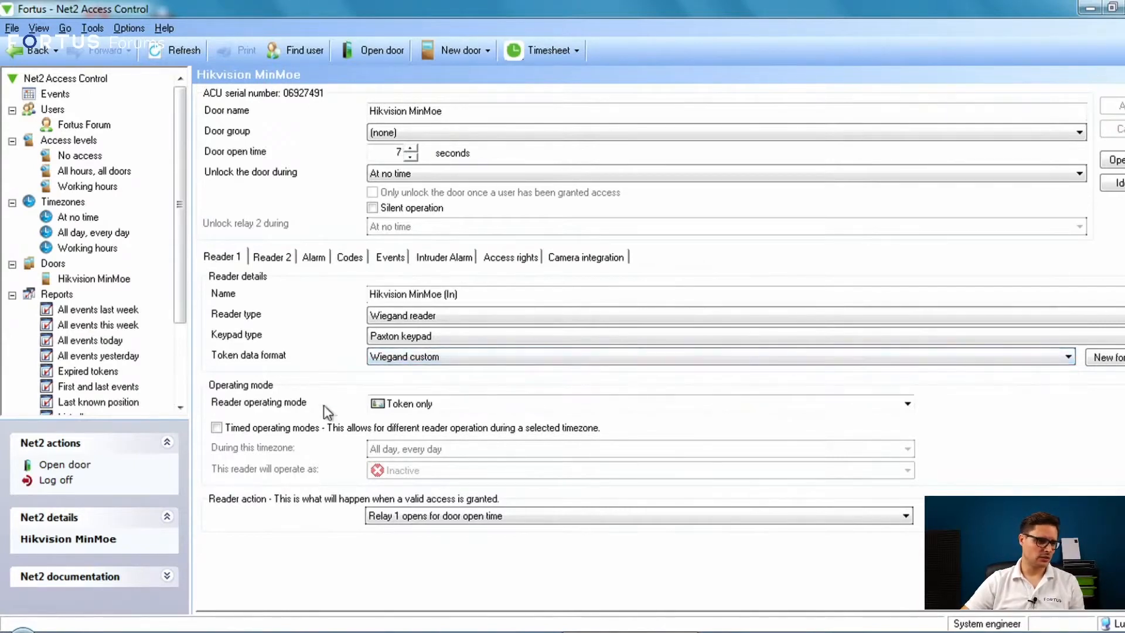
Step: Check the door's Reader 2 settings against its alarm and keypad code settings
{"action": "left_click", "coordinate": [272, 257]}
{"action": "left_click", "coordinate": [319, 256]}
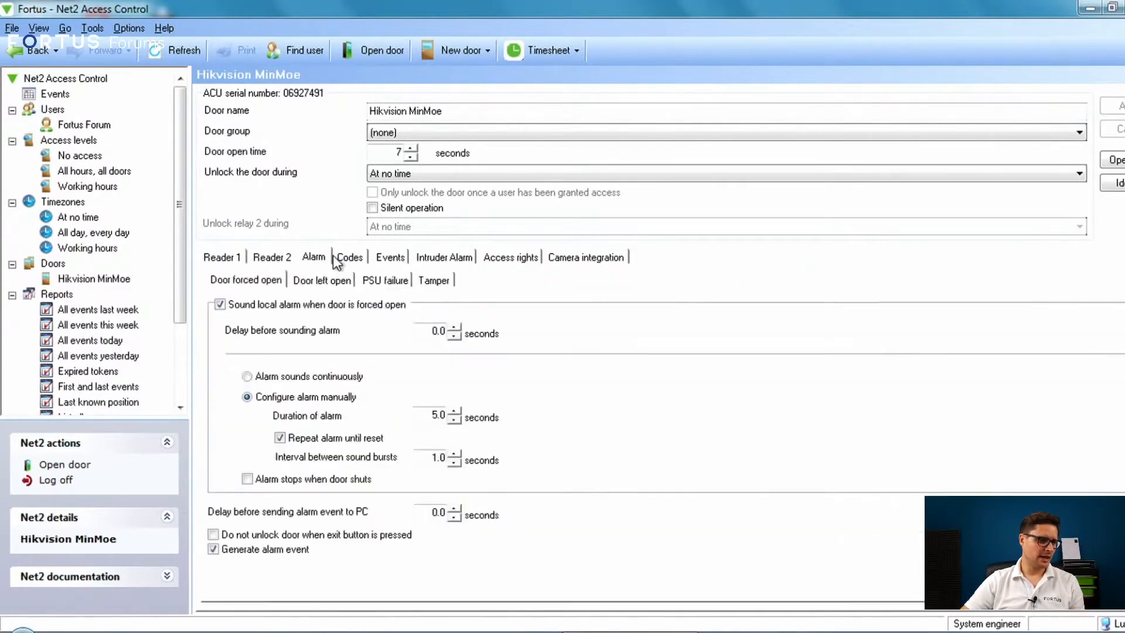
{"action": "left_click", "coordinate": [267, 259]}
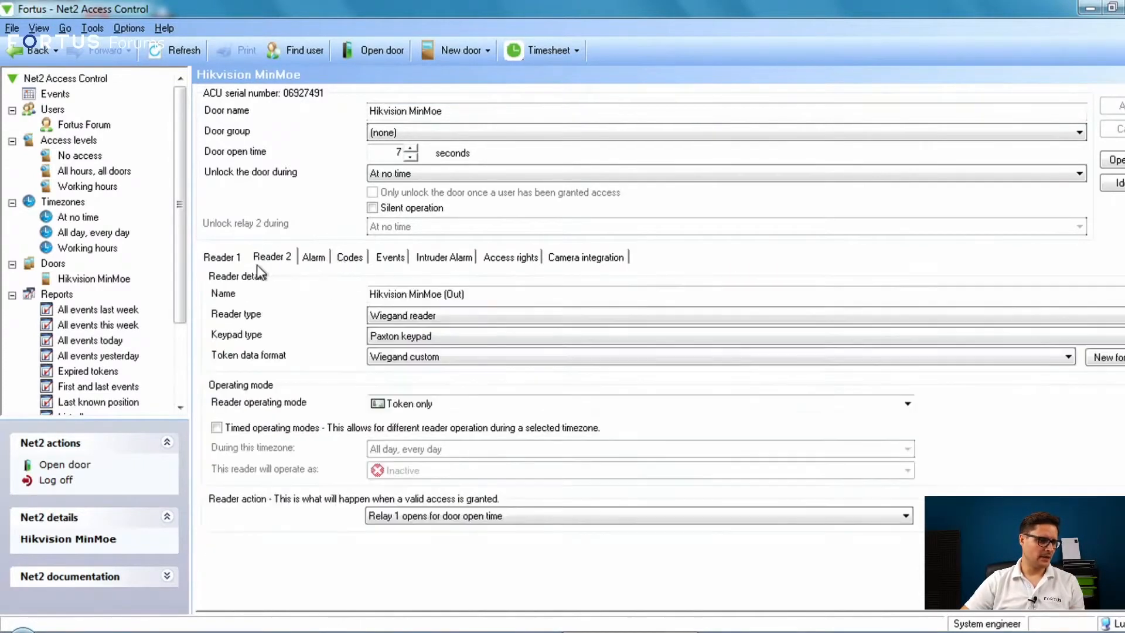
{"action": "left_click", "coordinate": [309, 265]}
{"action": "left_click", "coordinate": [337, 262]}
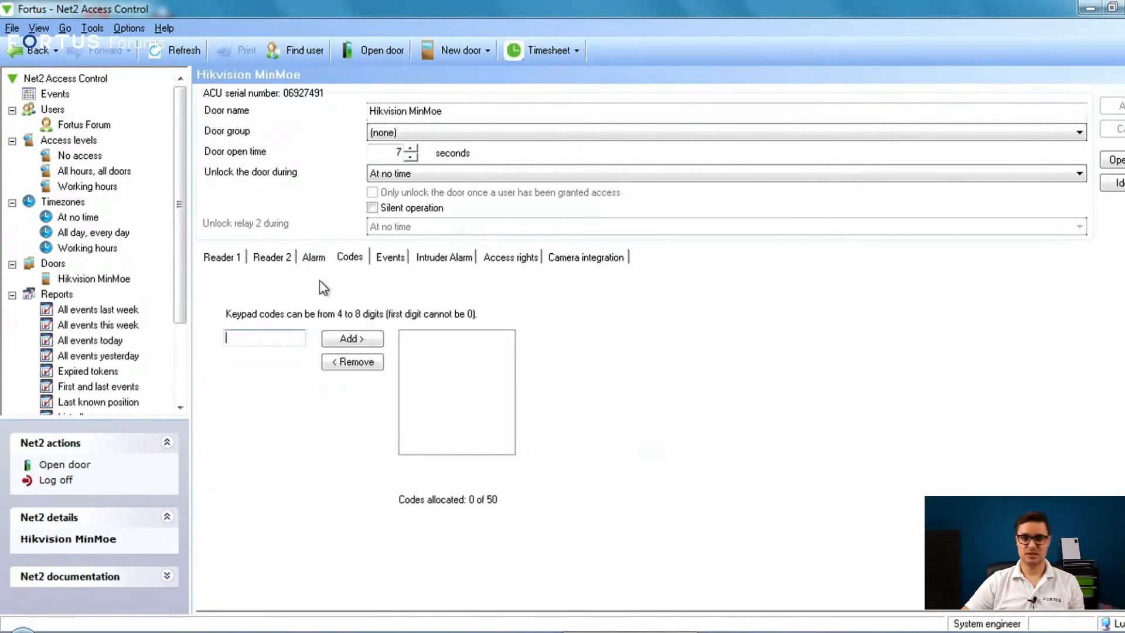
{"action": "left_click", "coordinate": [273, 264]}
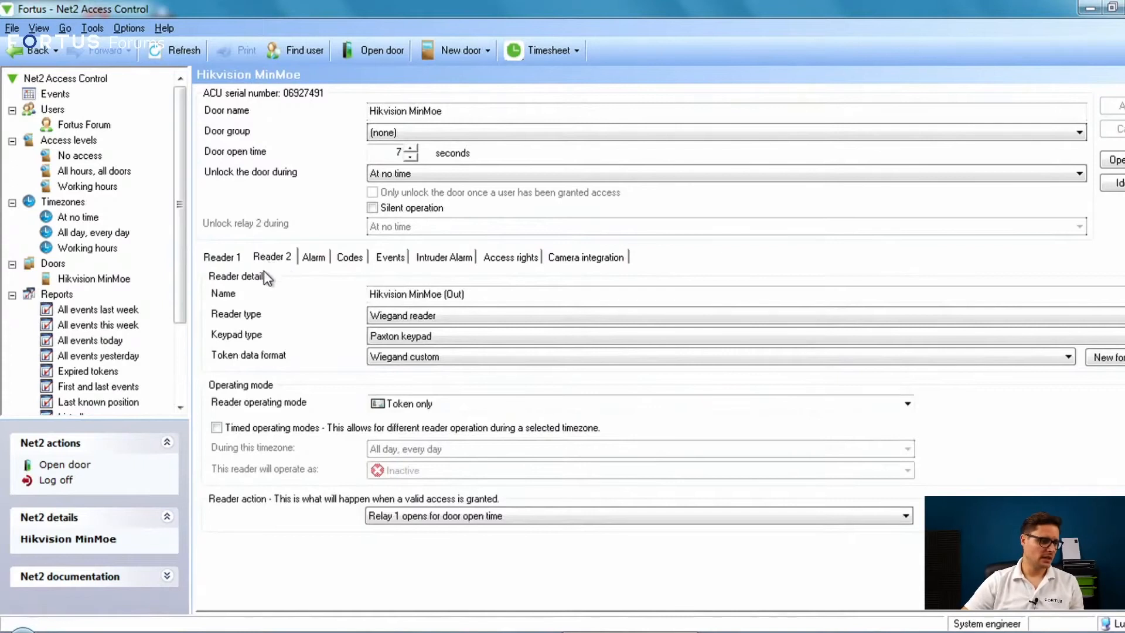
Step: Look through the door's alarm, codes, events, intruder alarm, access rights and camera integration settings
{"action": "left_click", "coordinate": [306, 258]}
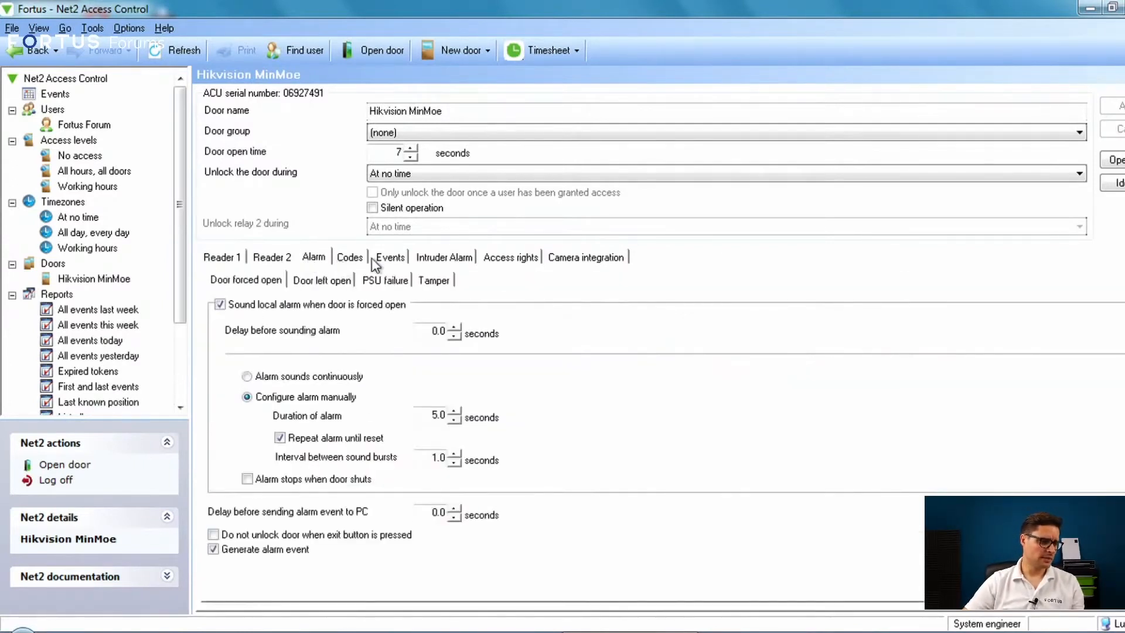
{"action": "left_click", "coordinate": [359, 258]}
{"action": "left_click", "coordinate": [389, 258]}
{"action": "left_click", "coordinate": [439, 257]}
{"action": "left_click", "coordinate": [503, 258]}
{"action": "left_click", "coordinate": [565, 258]}
{"action": "left_click", "coordinate": [496, 257]}
{"action": "left_click", "coordinate": [442, 258]}
{"action": "left_click", "coordinate": [389, 258]}
{"action": "left_click", "coordinate": [347, 260]}
Step: Return to the Reader 1 settings and review the available reader operating modes
{"action": "left_click", "coordinate": [205, 261]}
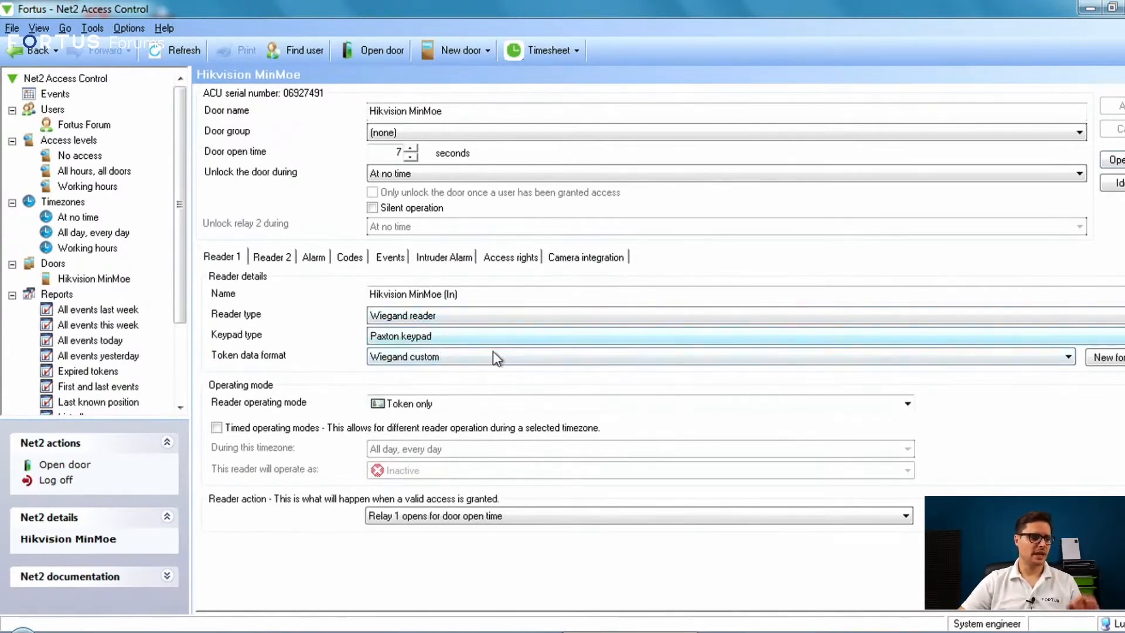
{"action": "left_click", "coordinate": [438, 404]}
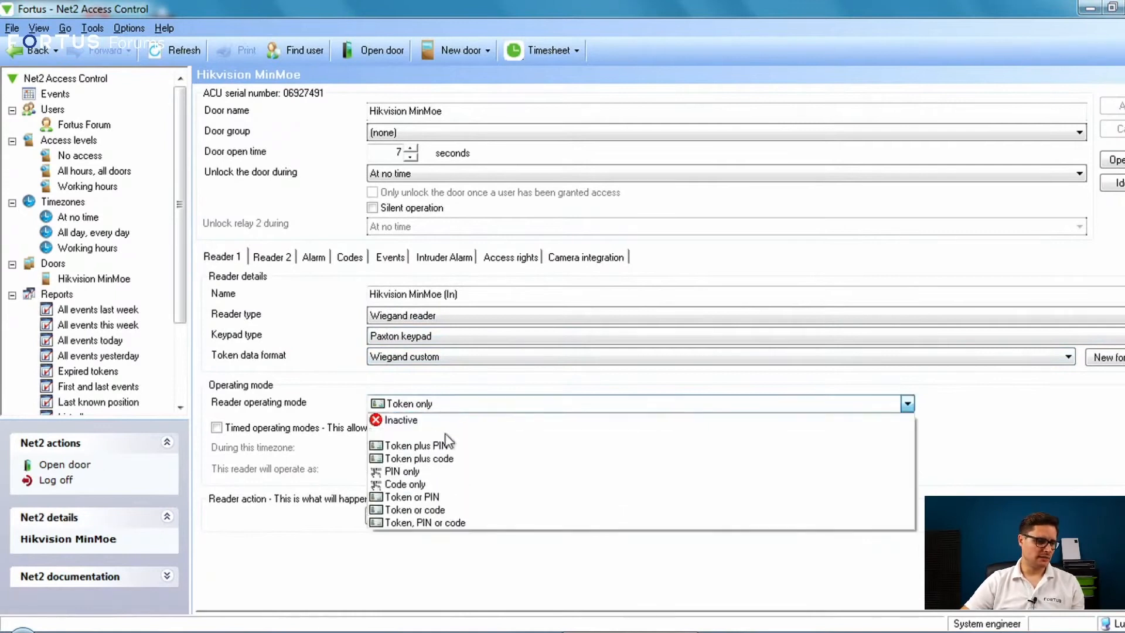
{"action": "left_click", "coordinate": [877, 434]}
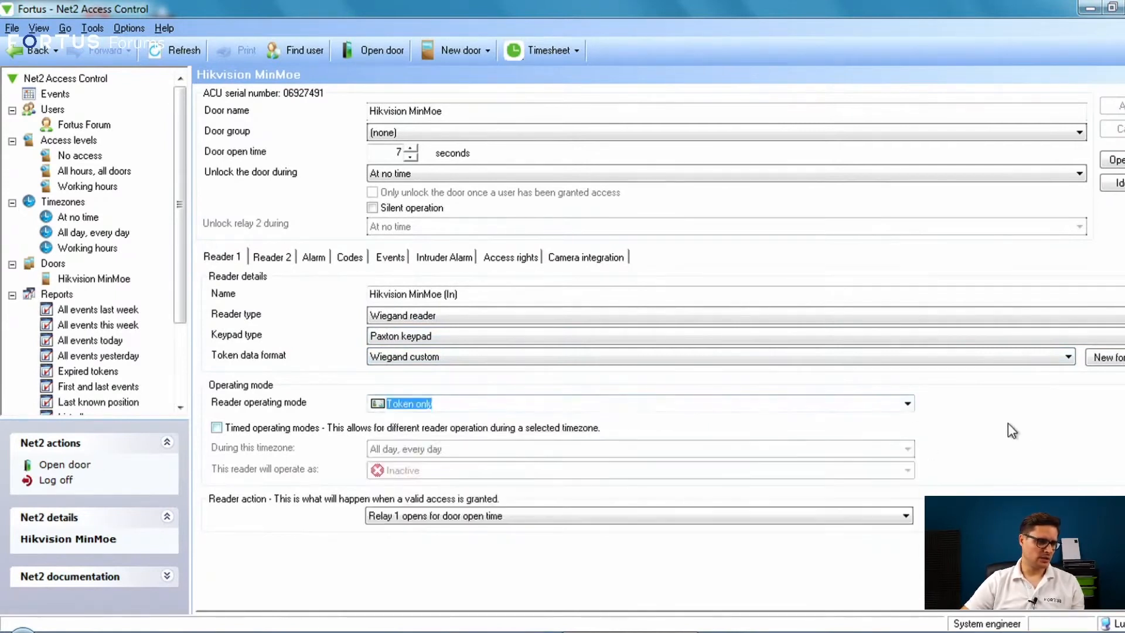
Step: Open the Fortus Forum user record and show the details of its key token
{"action": "left_click", "coordinate": [66, 126]}
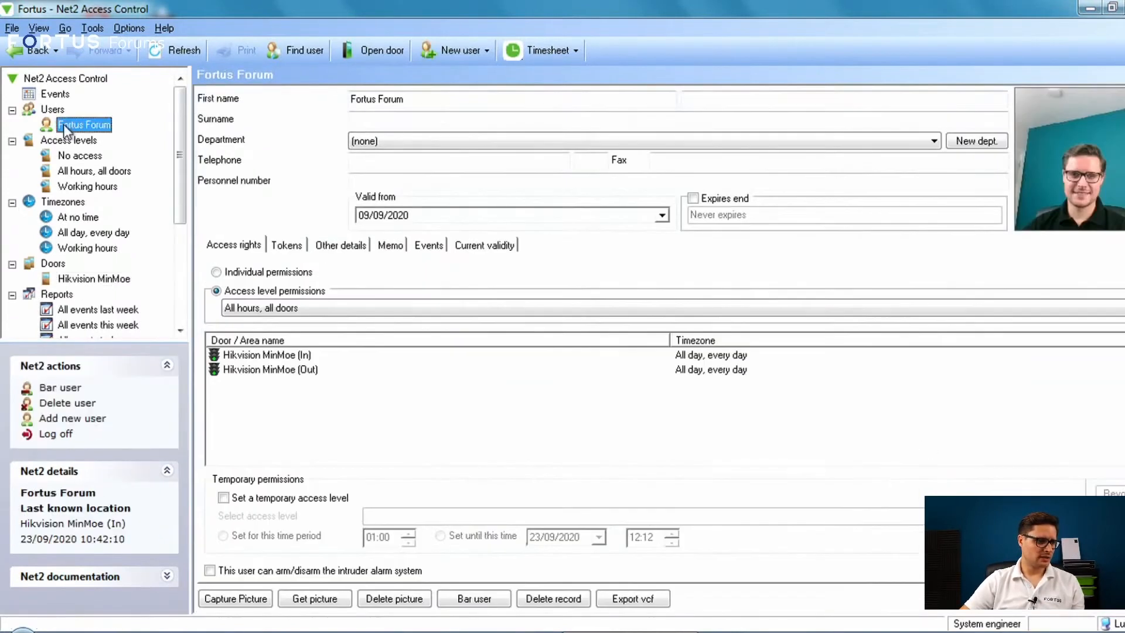
{"action": "left_click", "coordinate": [278, 248]}
{"action": "left_click", "coordinate": [248, 331]}
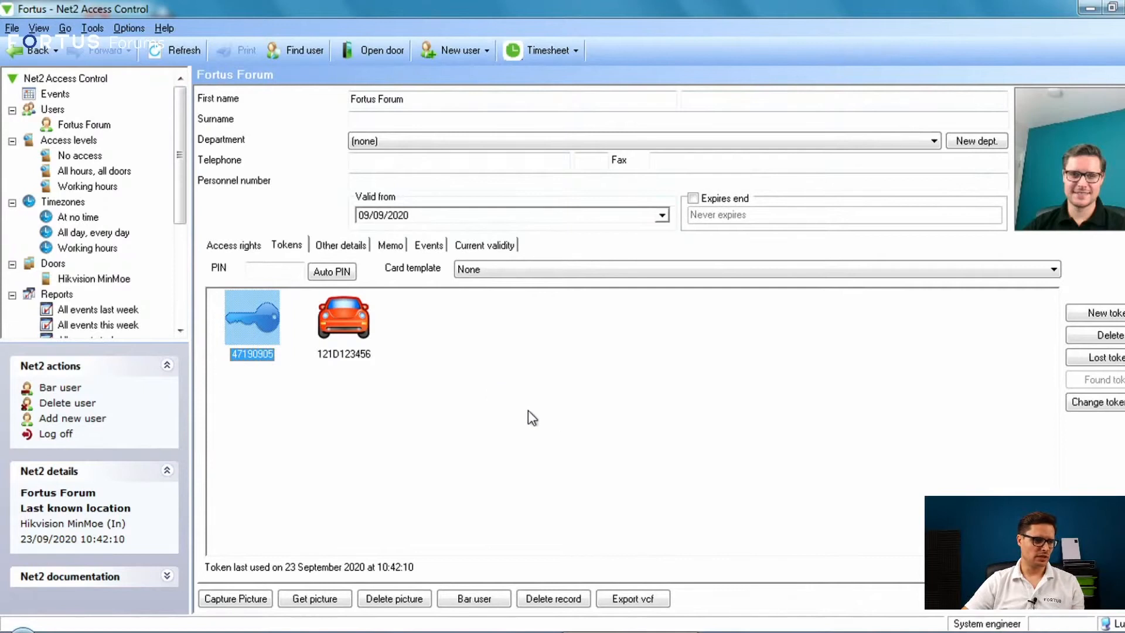
Step: Compare the user's vehicle registration token with the key token
{"action": "left_click", "coordinate": [350, 342]}
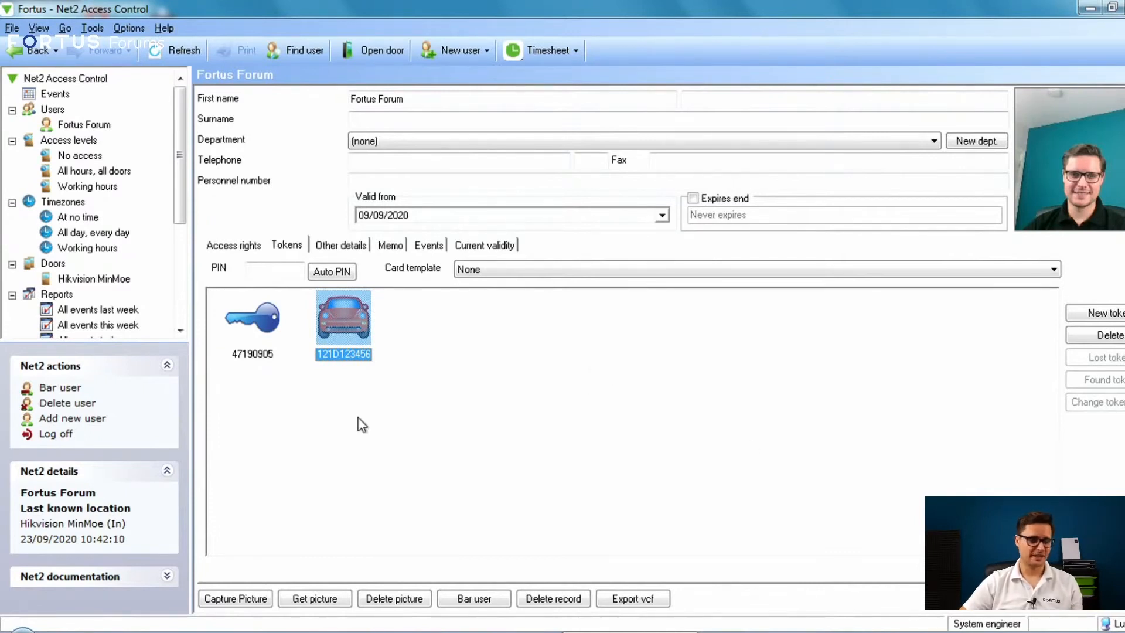
{"action": "left_click", "coordinate": [276, 327]}
{"action": "left_click", "coordinate": [343, 331]}
{"action": "left_click", "coordinate": [256, 354]}
{"action": "left_click", "coordinate": [347, 338]}
{"action": "left_click", "coordinate": [261, 355]}
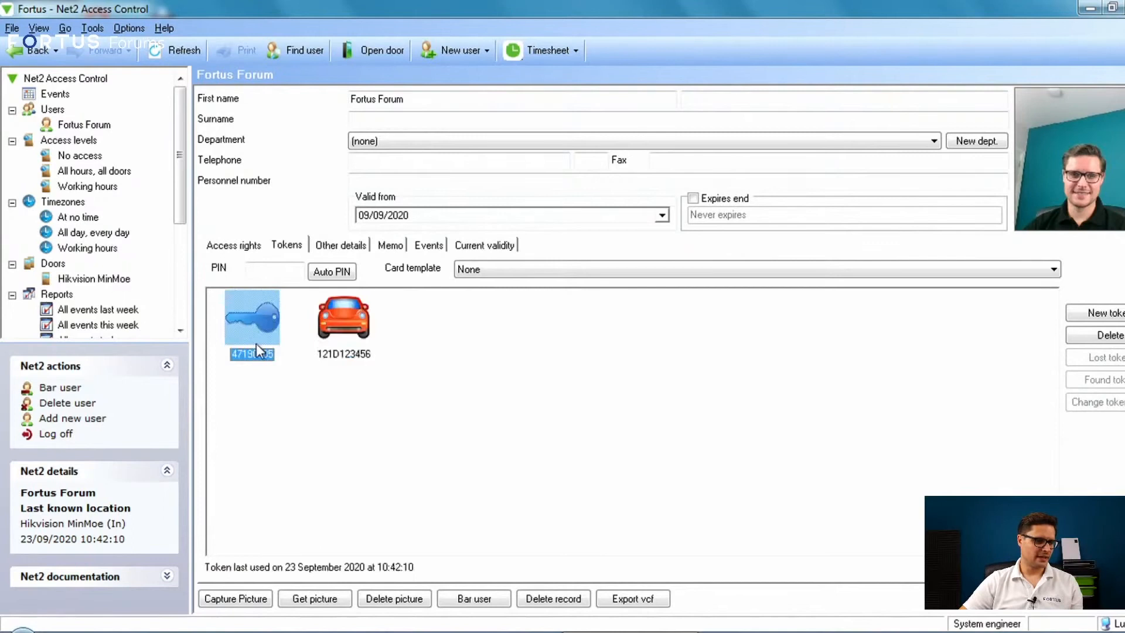
{"action": "left_click", "coordinate": [349, 339]}
{"action": "left_click", "coordinate": [260, 331]}
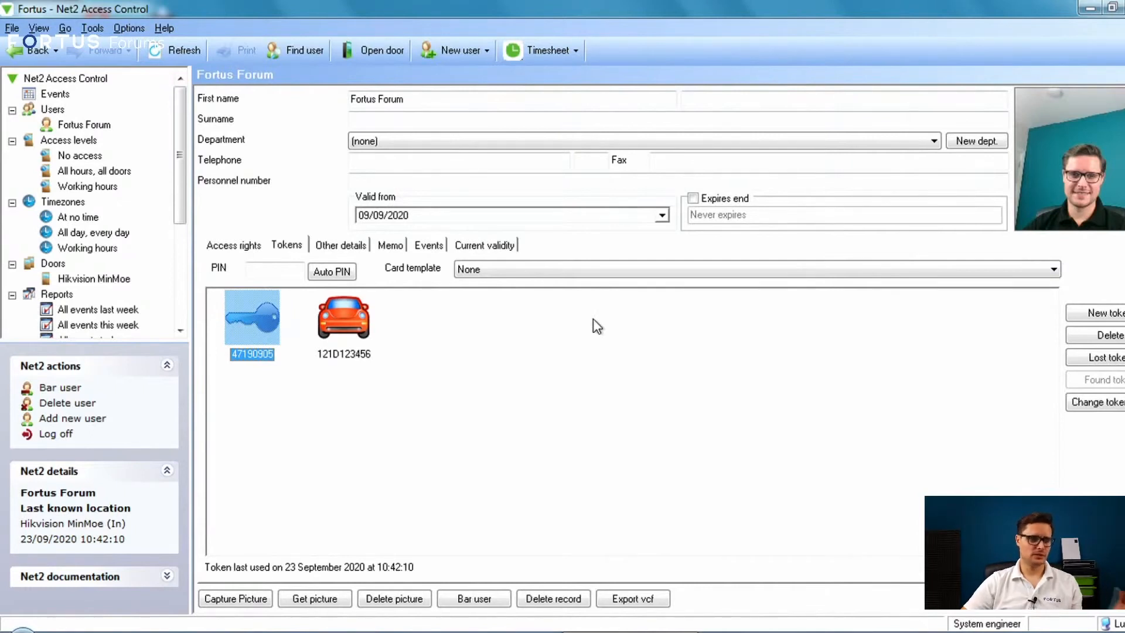
Step: Show the Net2 event log and examine the latest access events for user, token number, reader and access result
{"action": "left_click", "coordinate": [55, 93]}
{"action": "left_click", "coordinate": [367, 189]}
{"action": "left_click", "coordinate": [358, 125]}
{"action": "left_click", "coordinate": [357, 115]}
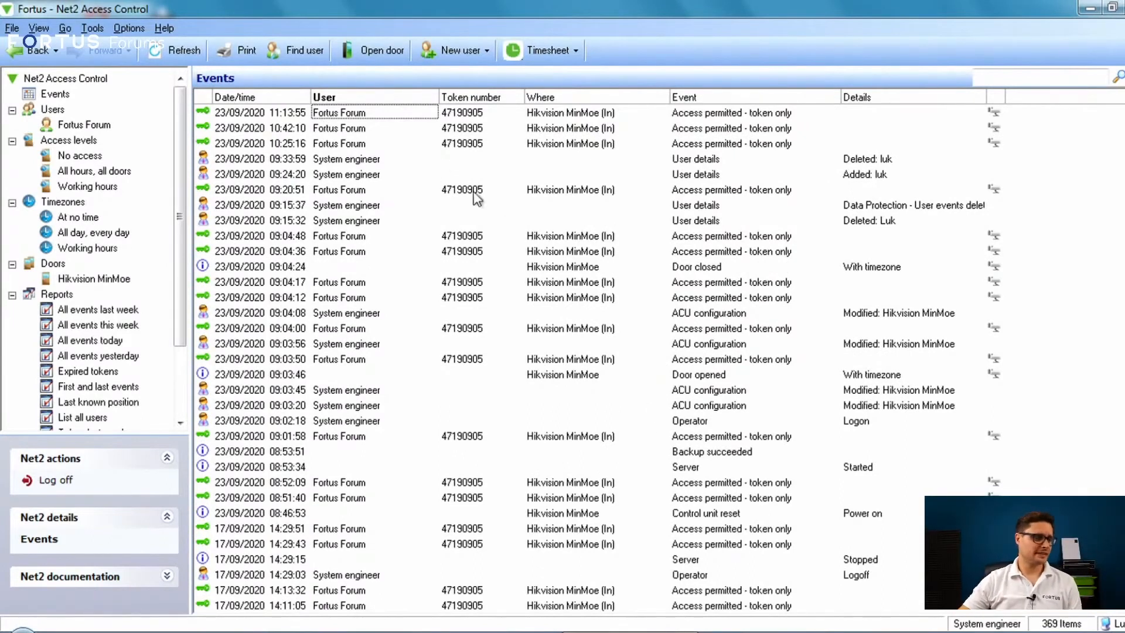
{"action": "left_click", "coordinate": [294, 130]}
{"action": "left_click", "coordinate": [295, 113]}
{"action": "left_click", "coordinate": [355, 113]}
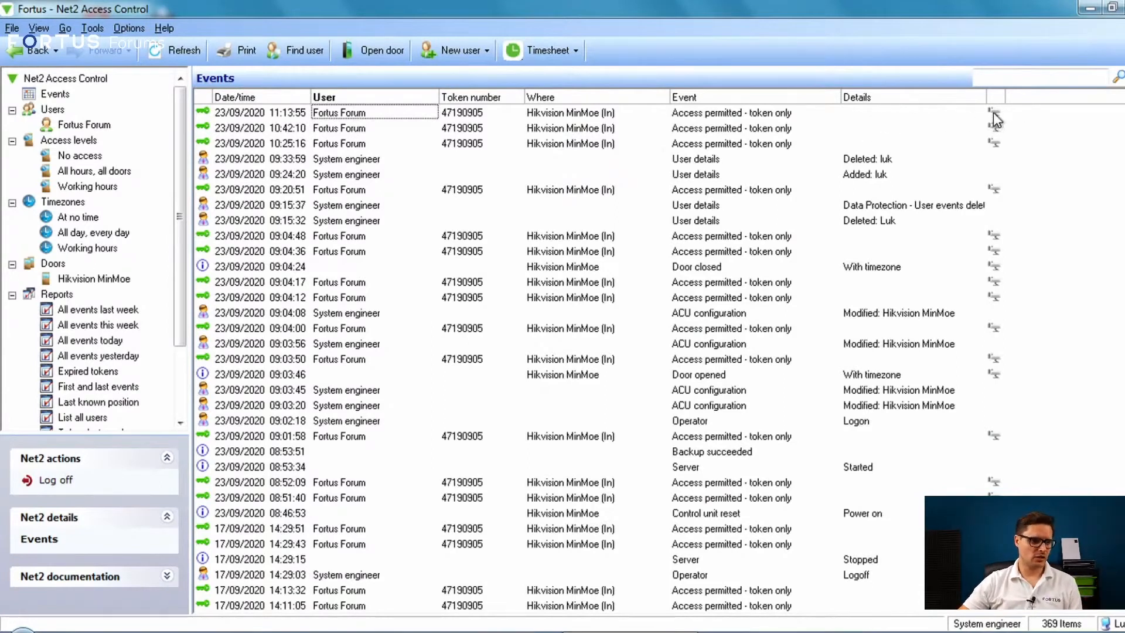
{"action": "left_click", "coordinate": [307, 116]}
{"action": "left_click", "coordinate": [248, 134]}
{"action": "left_click", "coordinate": [243, 113]}
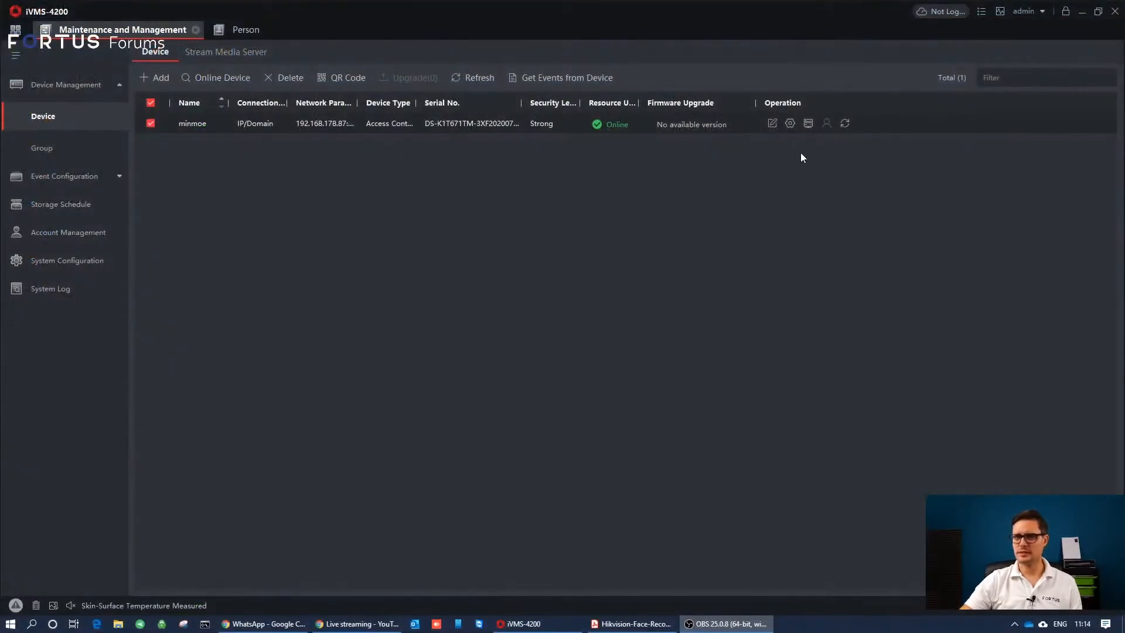
Step: In iVMS-4200, set the minmoe device's over-temperature alarm threshold to 35.3 °C, save it and close the device settings
{"action": "left_click", "coordinate": [789, 124]}
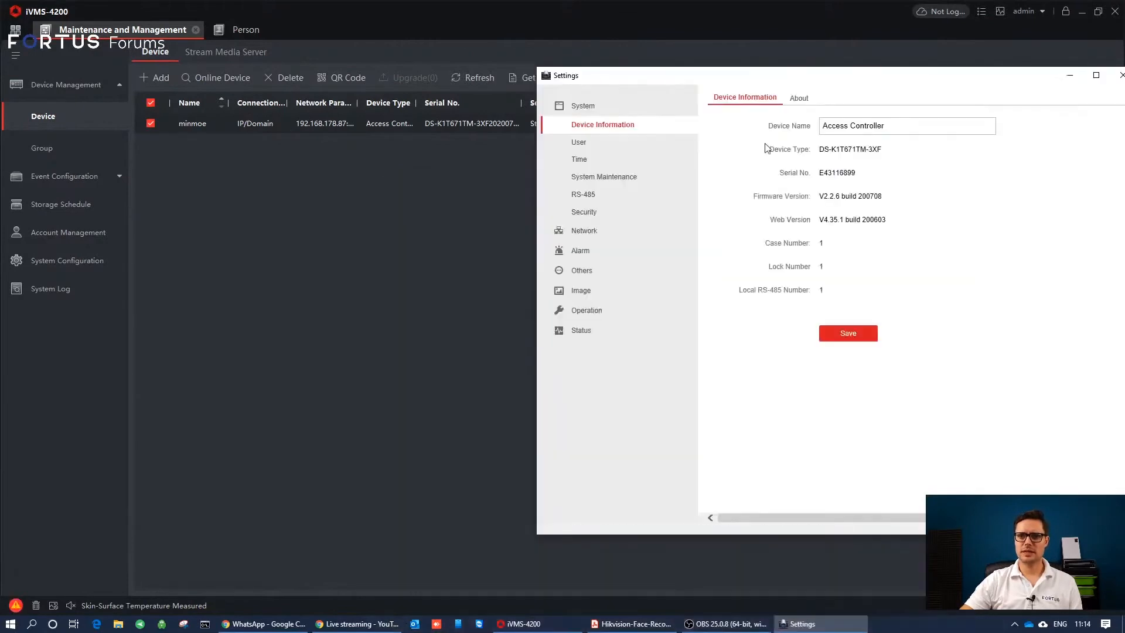
{"action": "left_click", "coordinate": [576, 271]}
{"action": "left_click", "coordinate": [826, 312]}
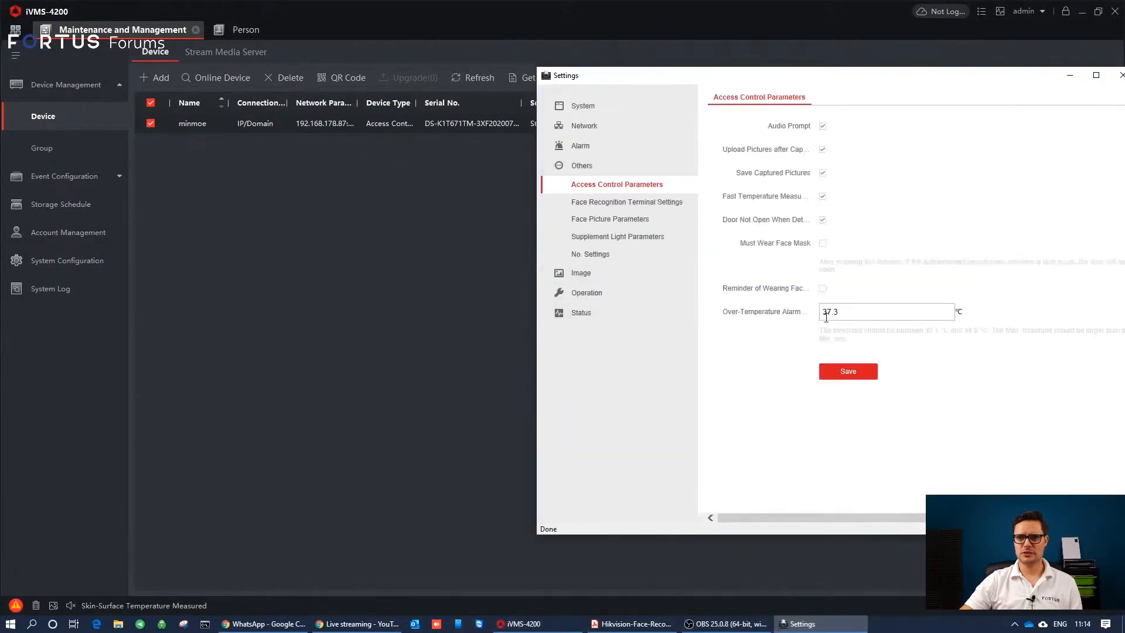
{"action": "key", "text": "Delete"}
{"action": "type", "text": "5"}
{"action": "left_click", "coordinate": [850, 373]}
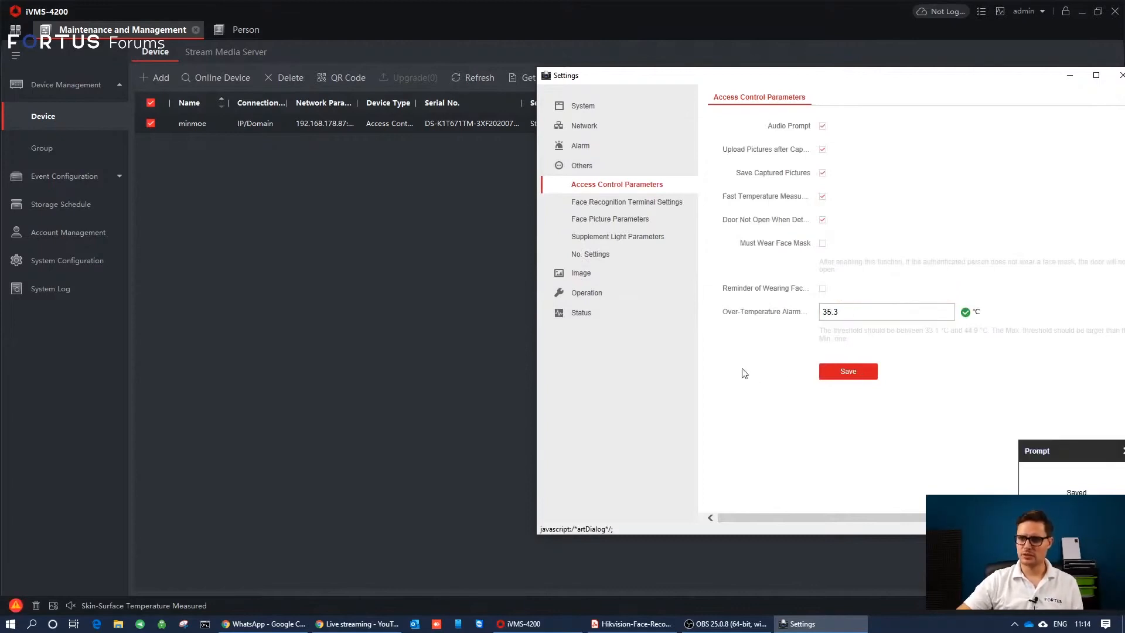
{"action": "left_click", "coordinate": [1121, 75]}
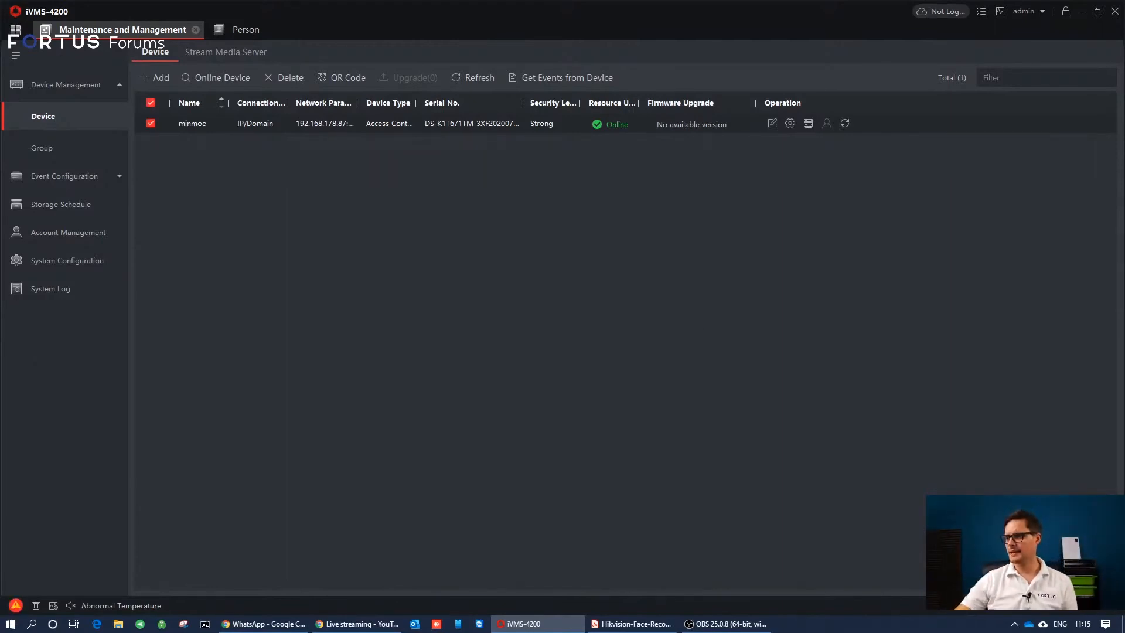
Step: Reopen the minmoe device settings and look through the face recognition terminal, face picture, supplement light and number settings
{"action": "key", "text": "alt+Tab"}
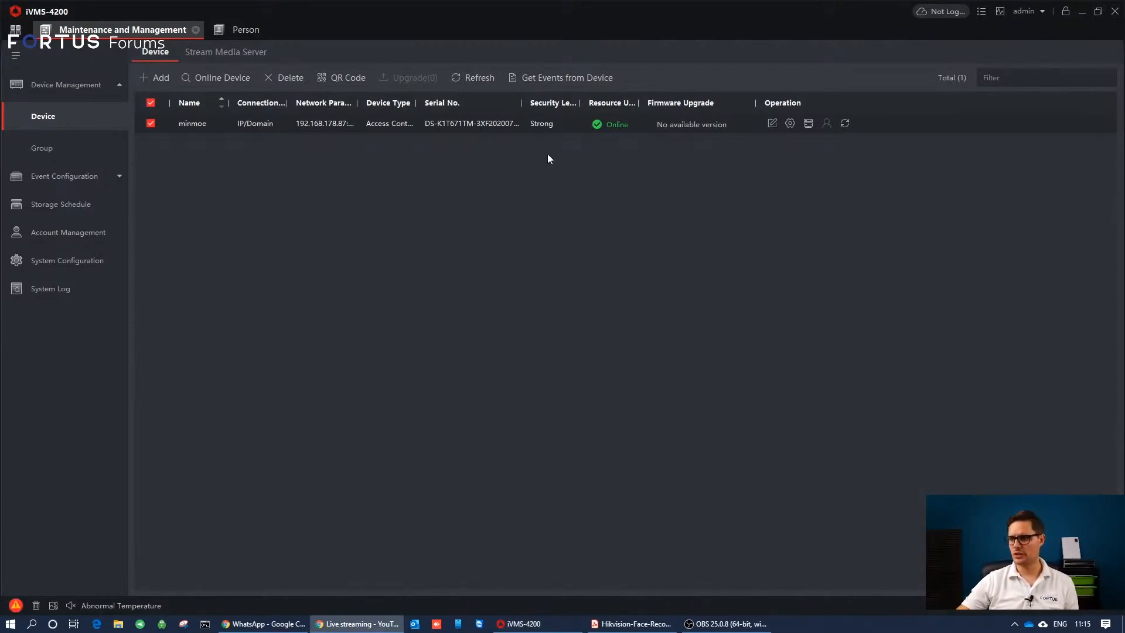
{"action": "left_click", "coordinate": [790, 124]}
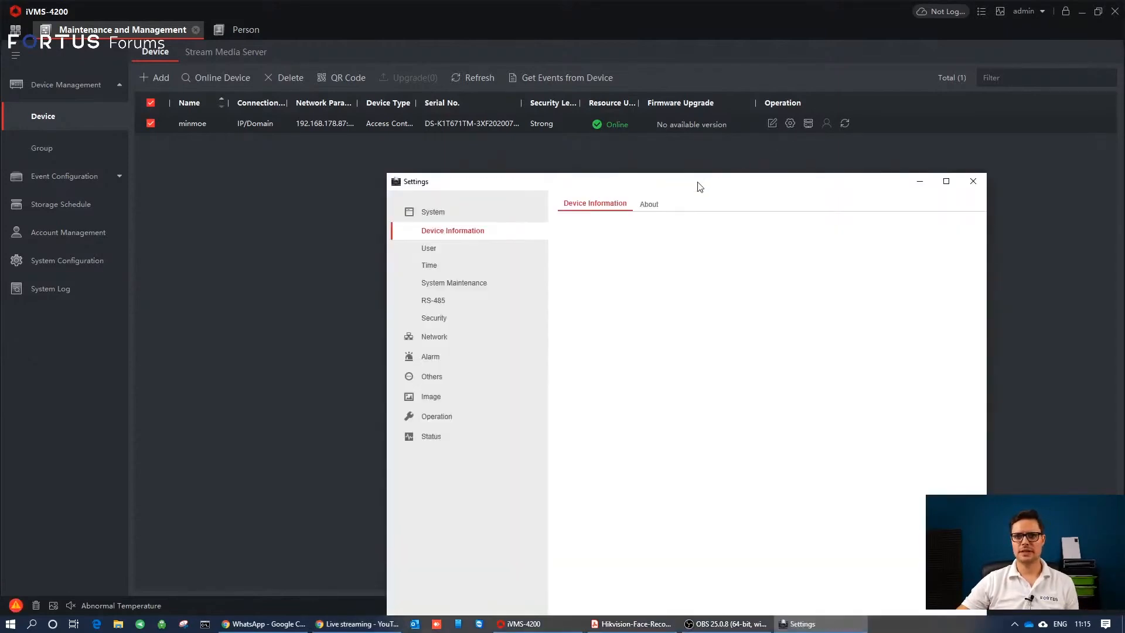
{"action": "left_click_drag", "start_coordinate": [699, 183], "coordinate": [777, 109]}
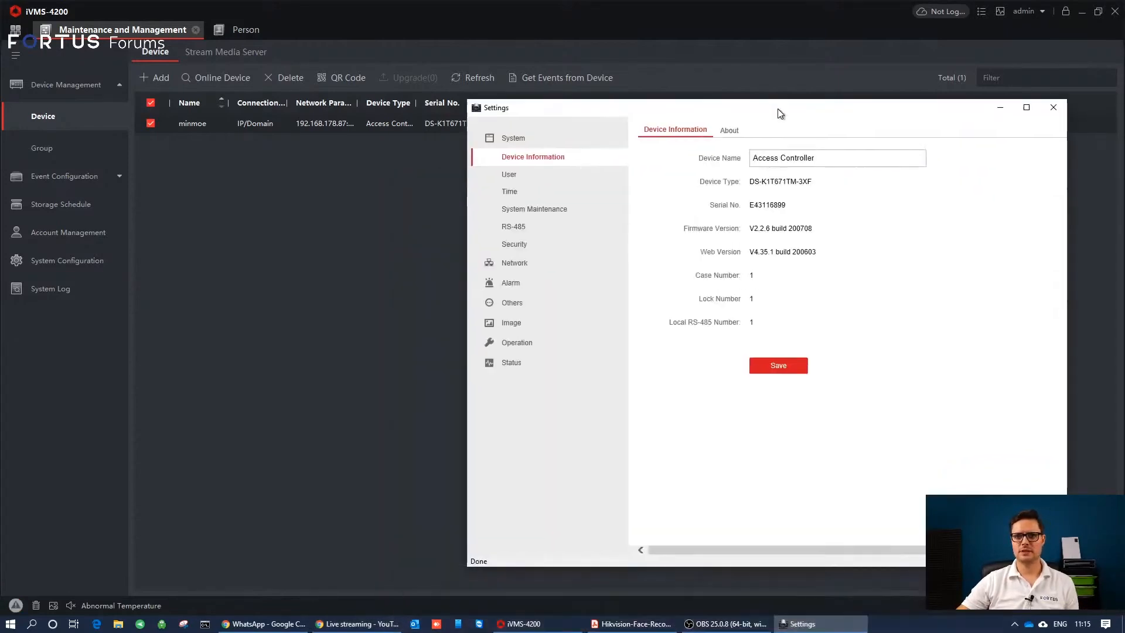
{"action": "left_click", "coordinate": [510, 303]}
{"action": "left_click", "coordinate": [531, 235]}
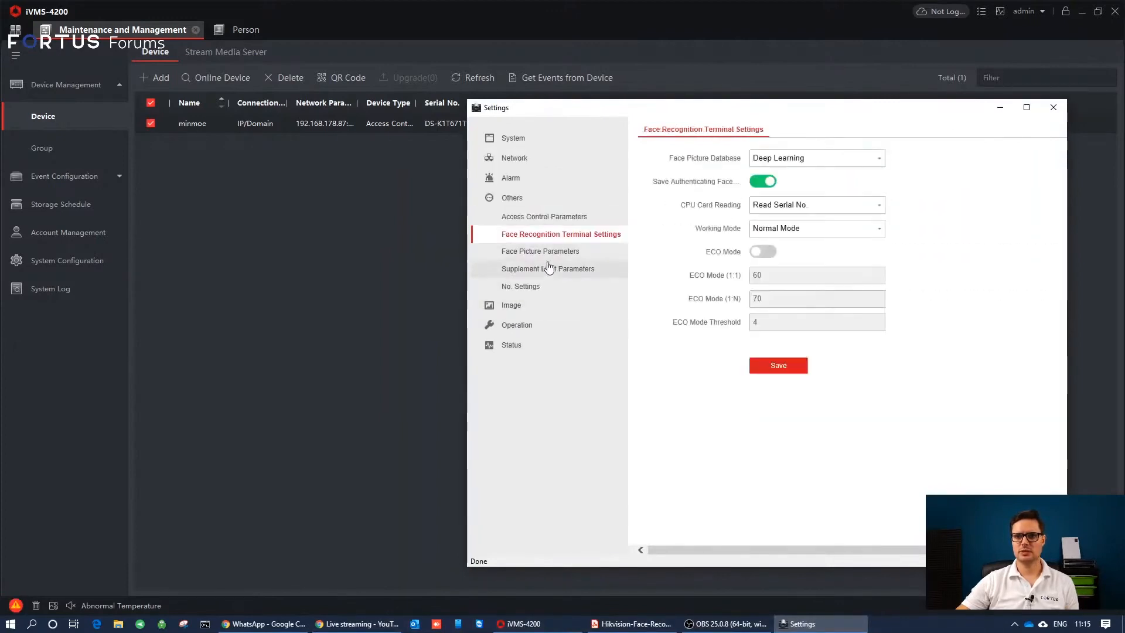
{"action": "left_click", "coordinate": [544, 255]}
{"action": "left_click", "coordinate": [549, 271]}
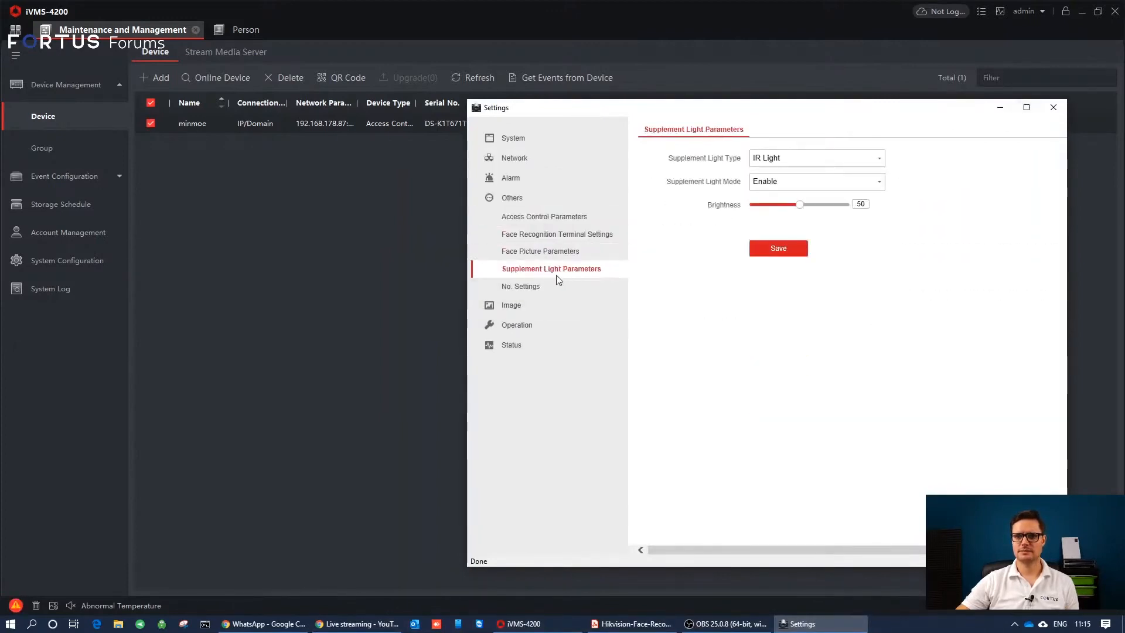
{"action": "left_click", "coordinate": [530, 286]}
Step: Set the terminal's audio output volume to 7, save it and close the device settings
{"action": "left_click", "coordinate": [511, 304]}
{"action": "left_click", "coordinate": [538, 254]}
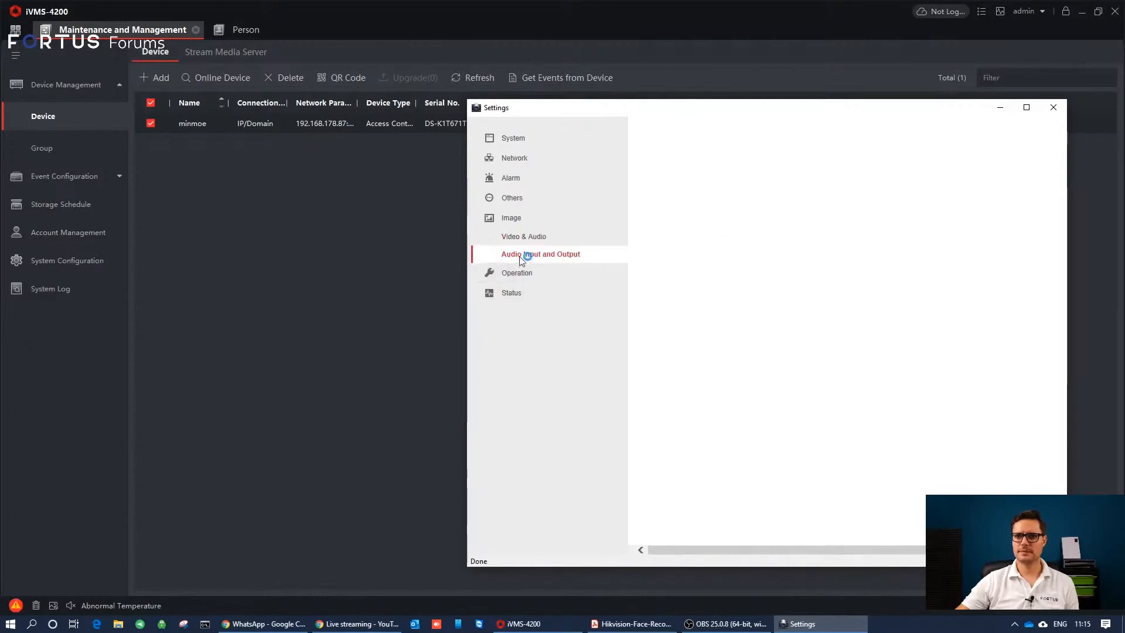
{"action": "left_click_drag", "start_coordinate": [758, 181], "coordinate": [820, 185]}
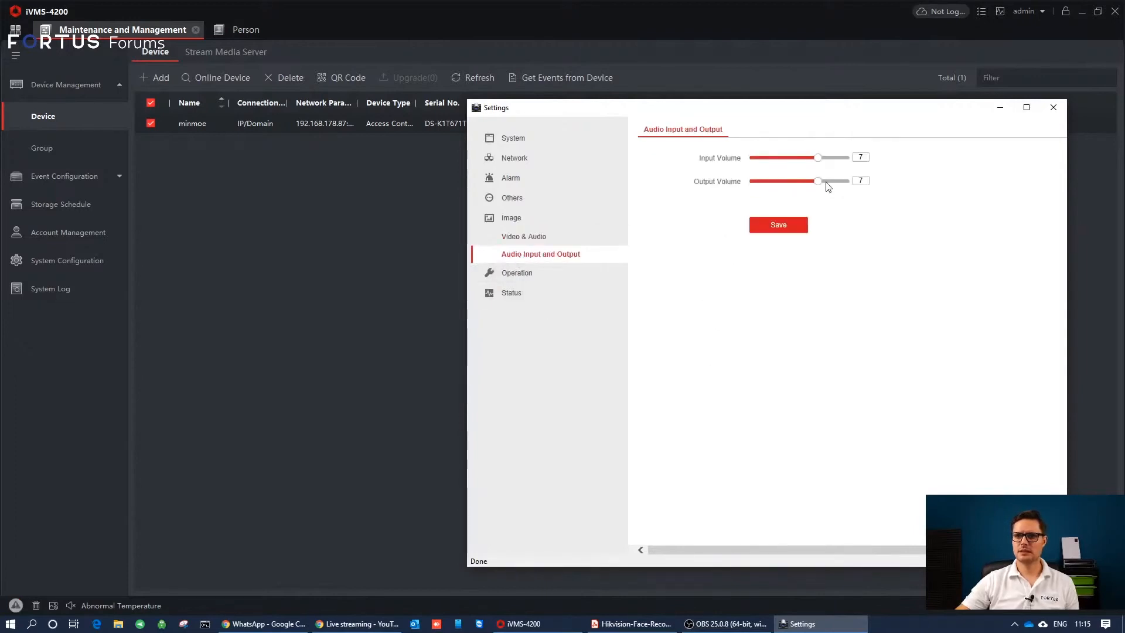
{"action": "left_click", "coordinate": [782, 228]}
{"action": "left_click", "coordinate": [1054, 108]}
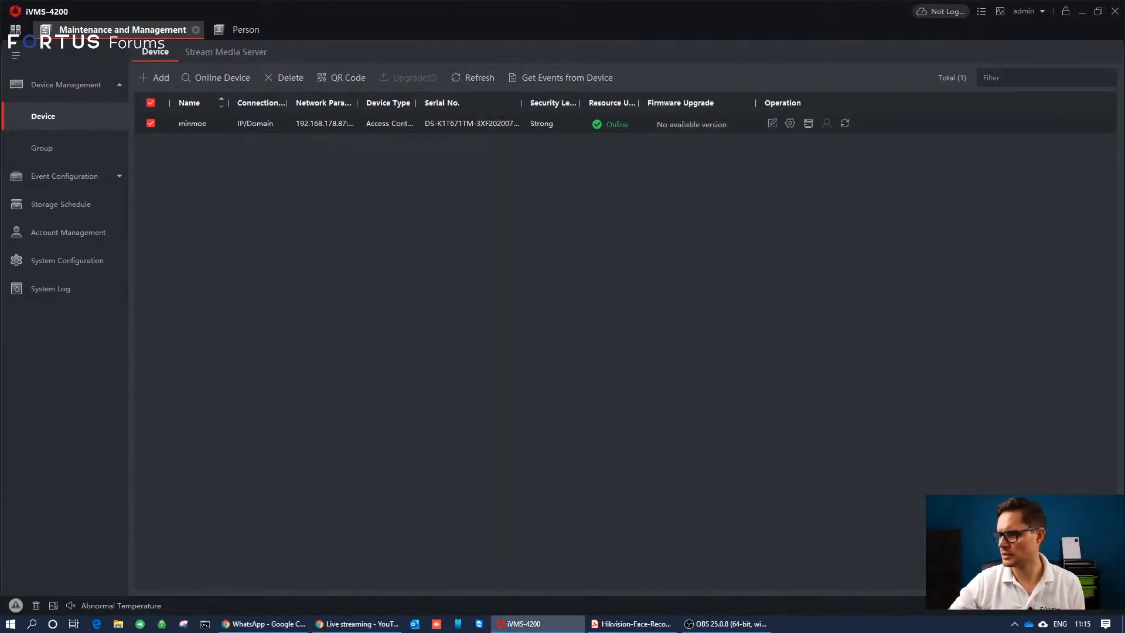
{"action": "key", "text": "alt+Tab"}
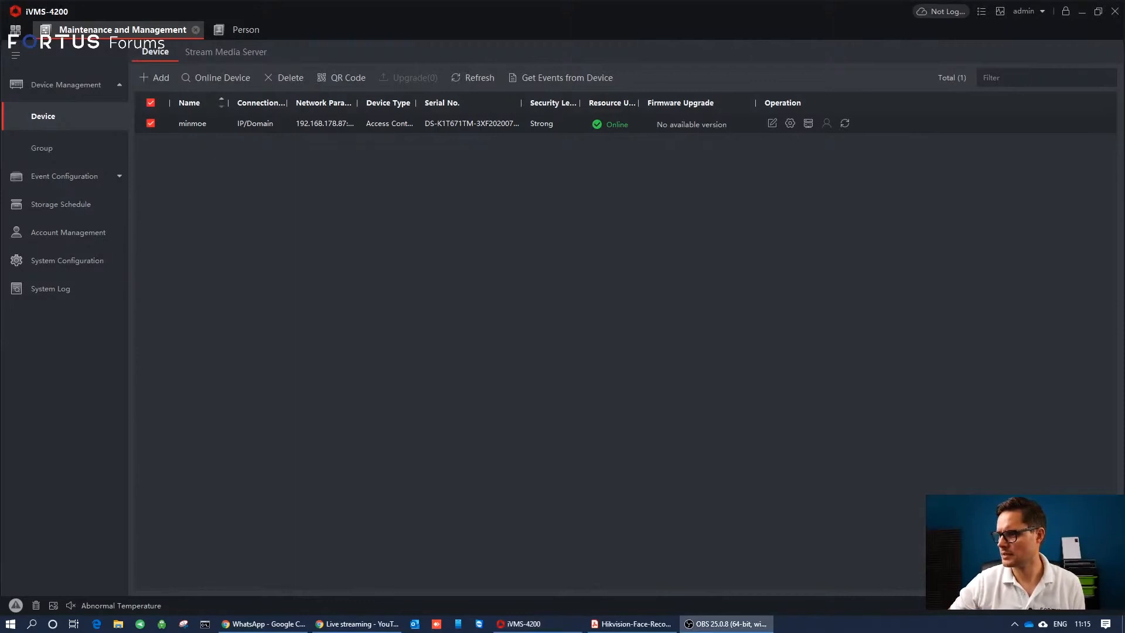